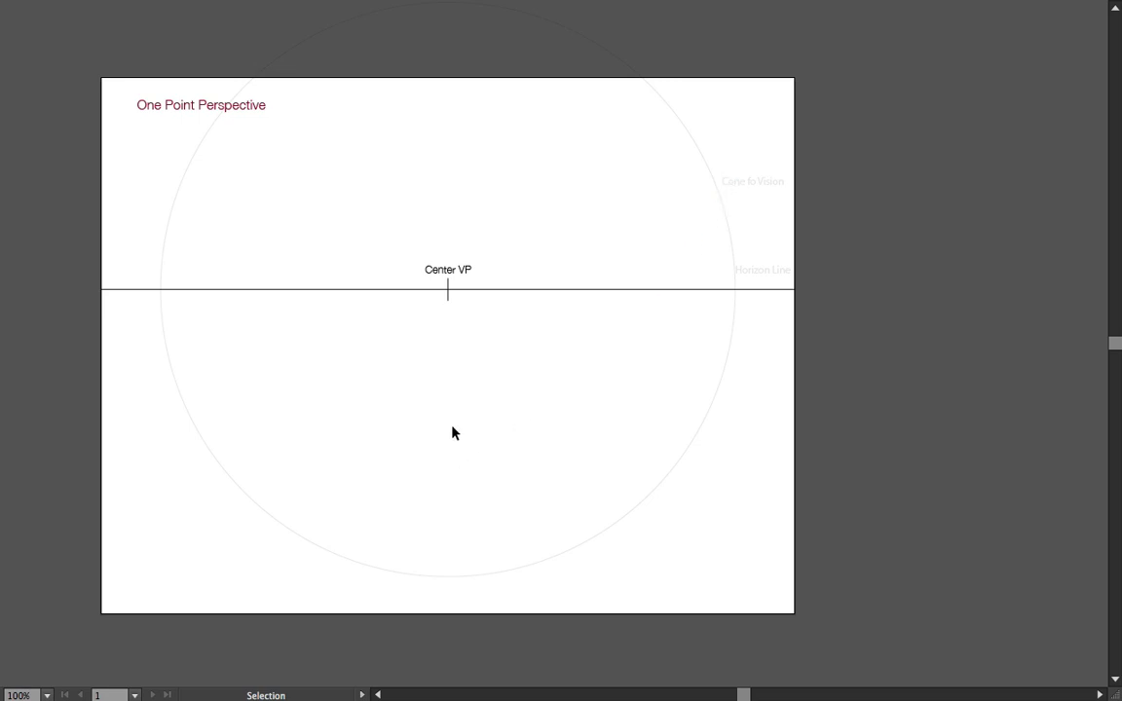
Step: Draw a horizontal base line below the Center VP
key(backslash)
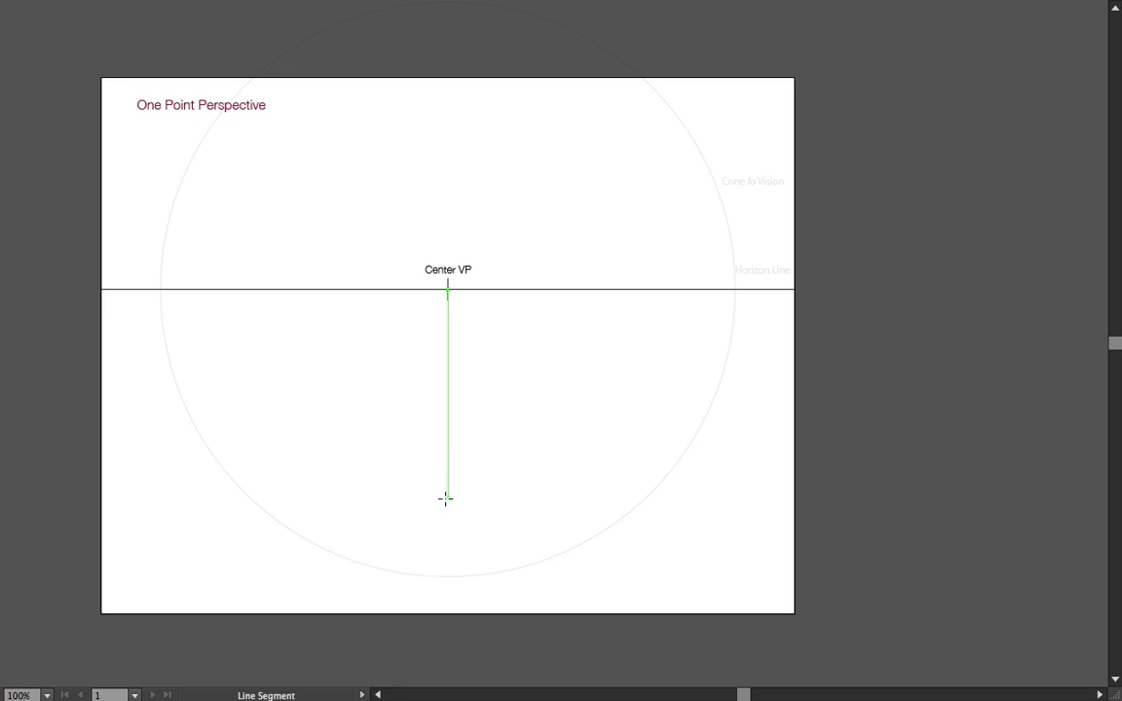
drag(446, 499, 555, 499)
key(v)
click(649, 443)
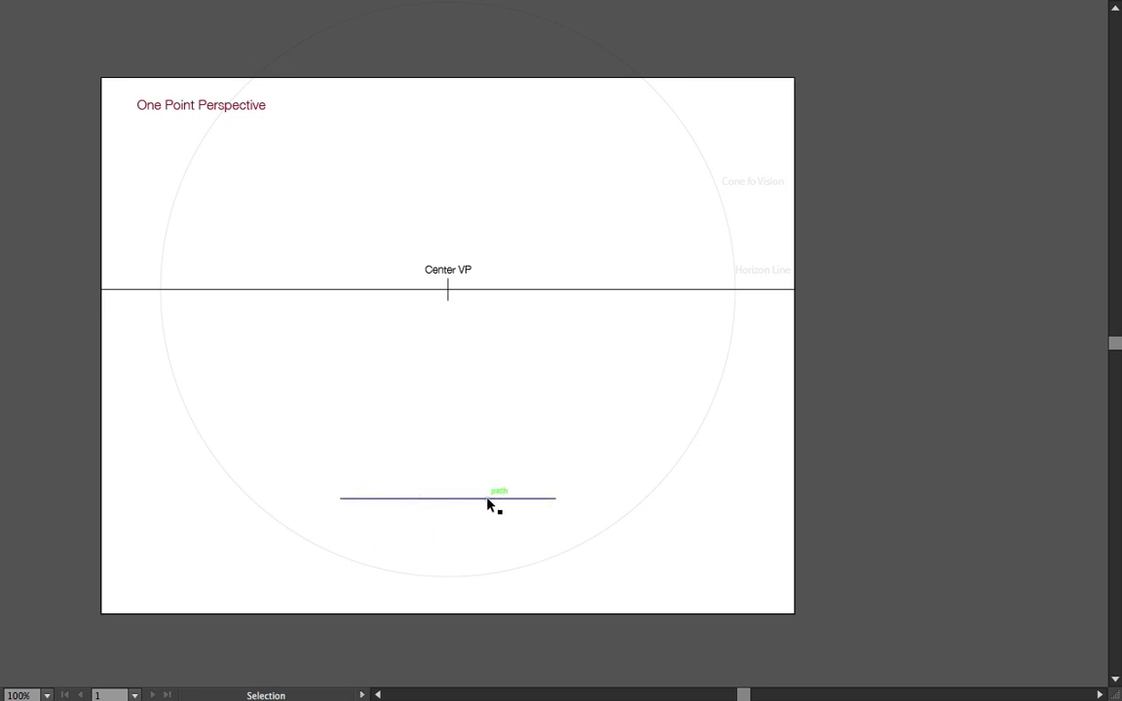
Step: Connect both ends of the base line to the Center VP, forming a triangle
key(backslash)
drag(341, 499, 448, 290)
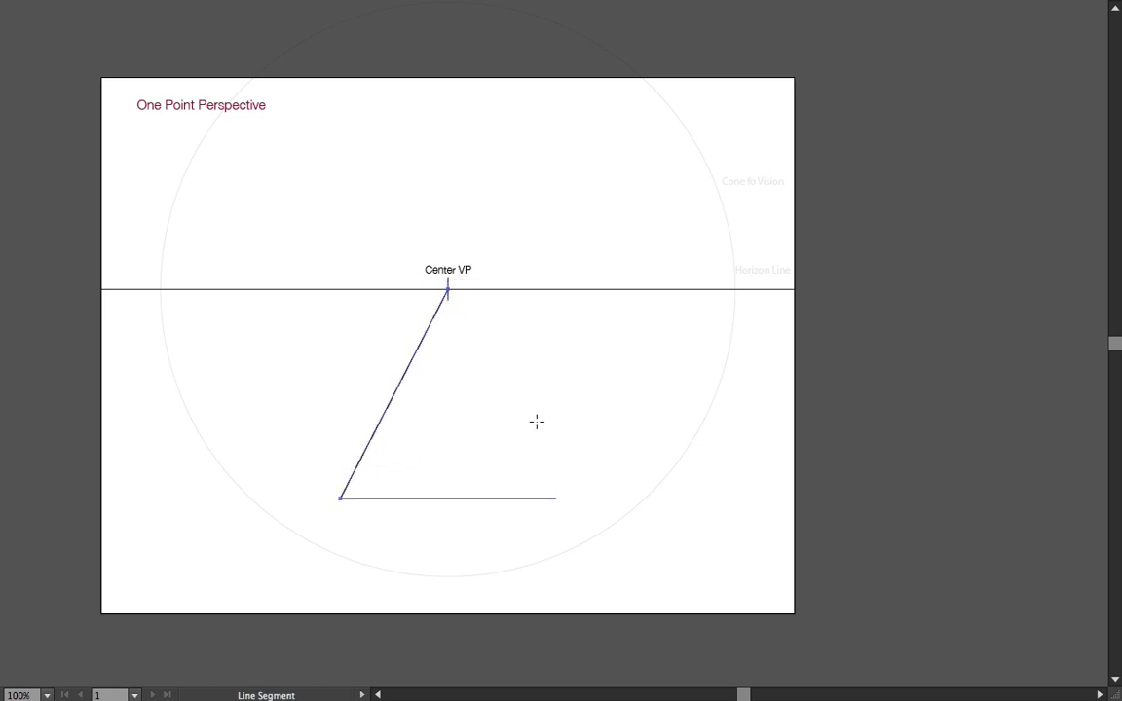
drag(554, 498, 448, 290)
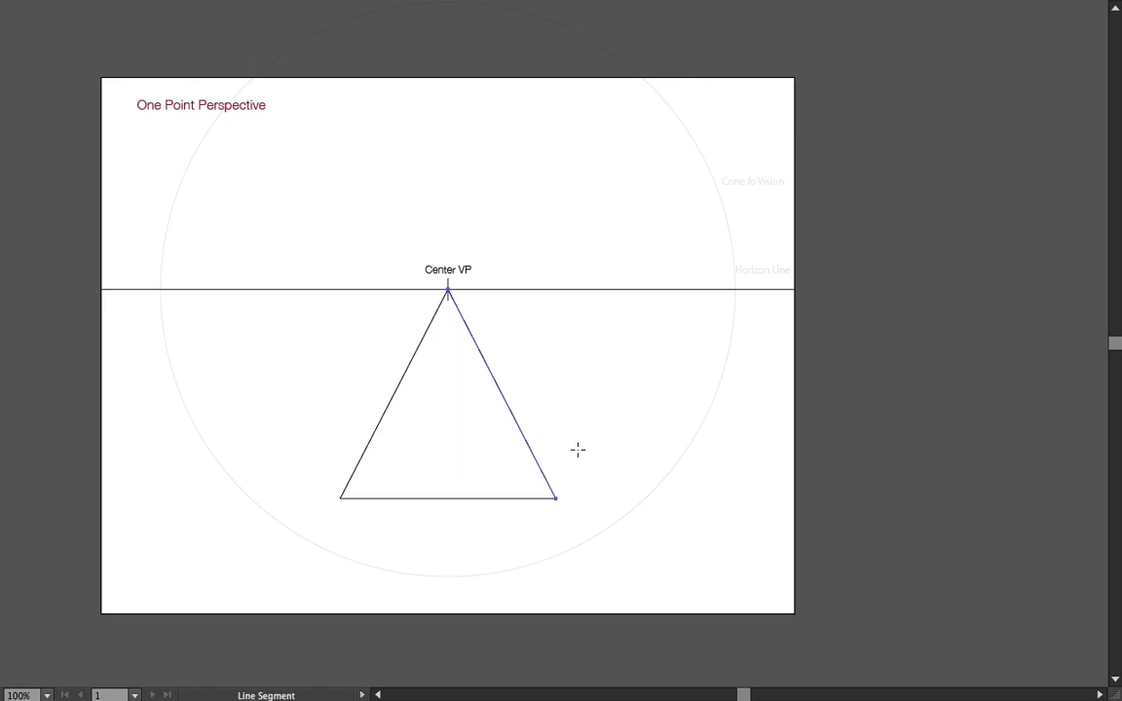
key(v)
click(590, 426)
click(481, 349)
click(409, 369)
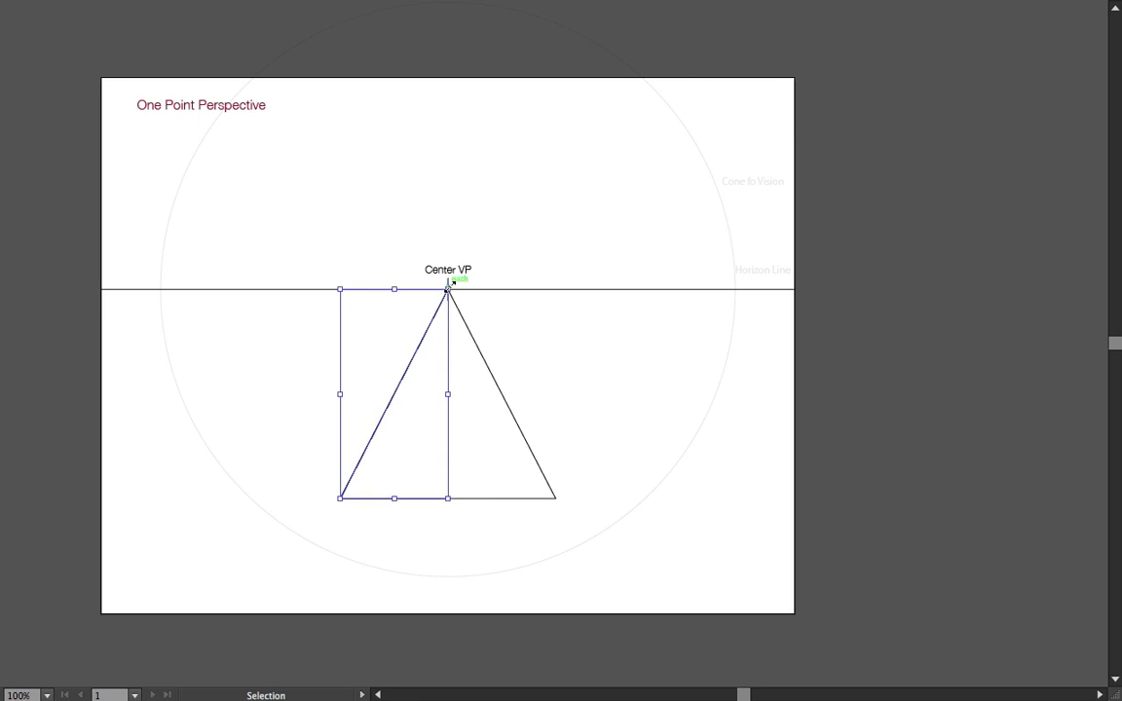
click(617, 404)
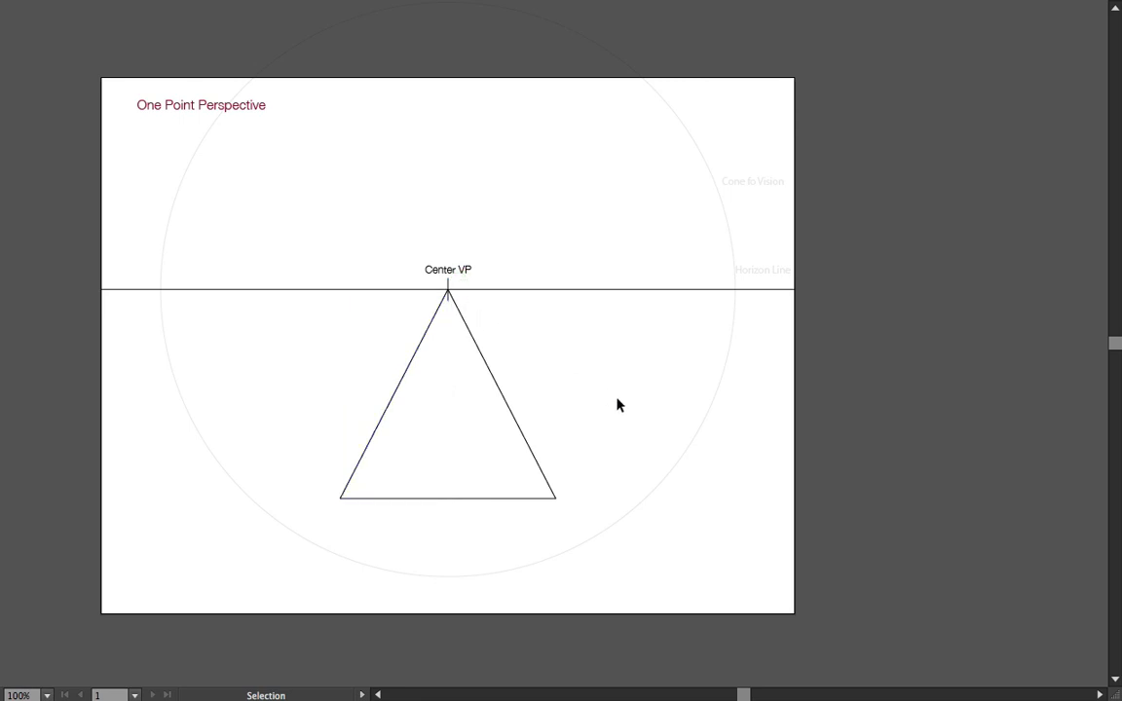
key(backslash)
drag(395, 394, 503, 393)
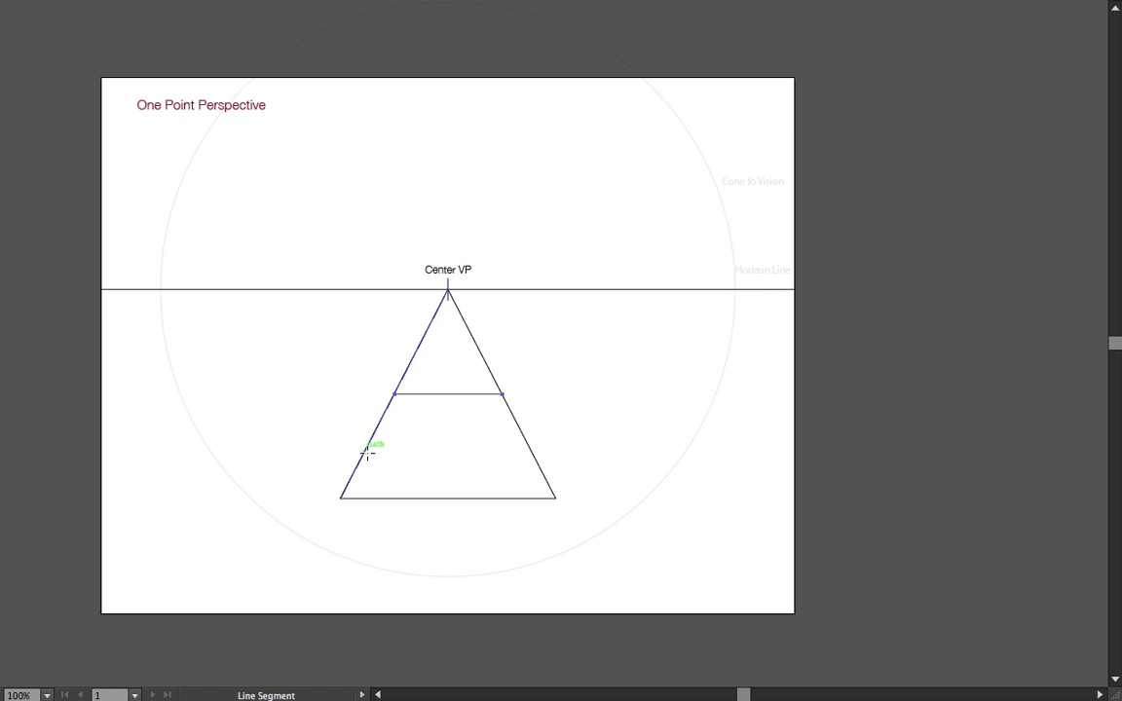
drag(364, 451, 532, 451)
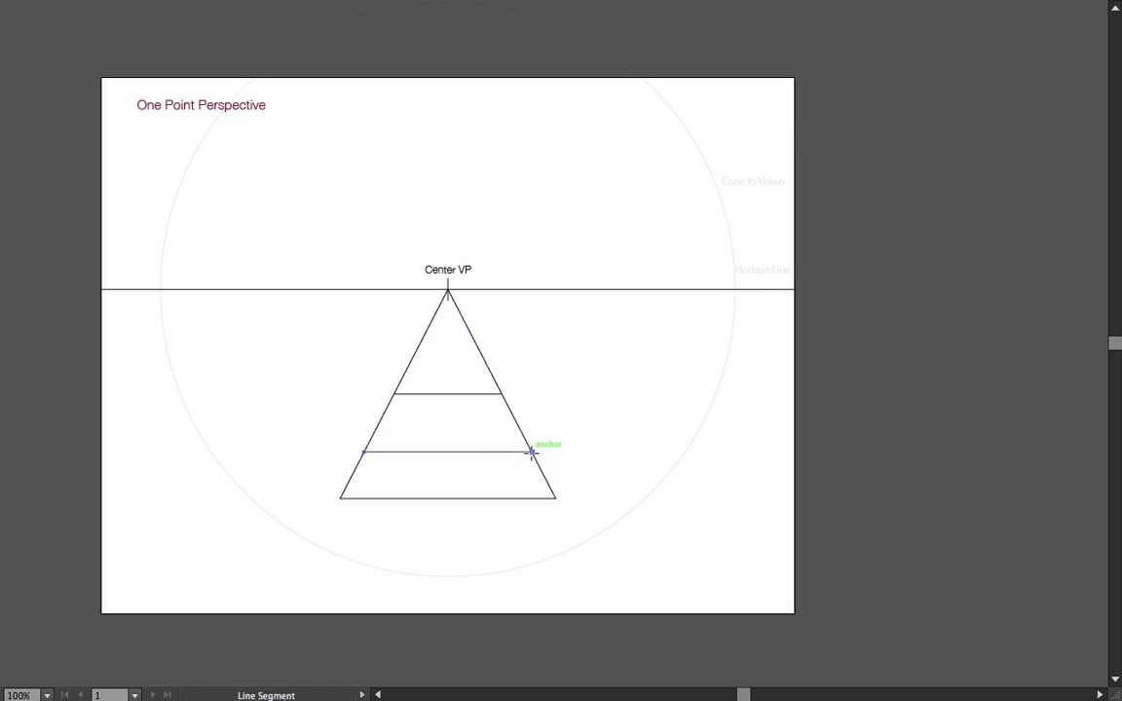
key(v)
click(476, 394)
key(Delete)
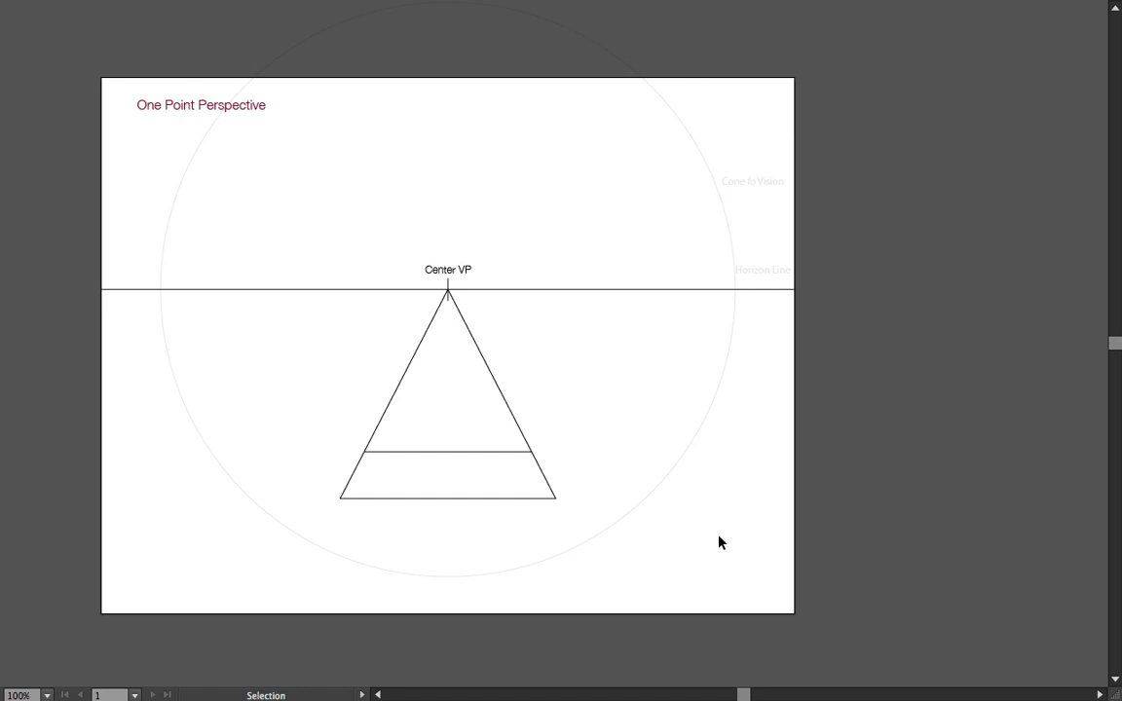
click(490, 454)
key(Delete)
key(backslash)
drag(416, 351, 481, 352)
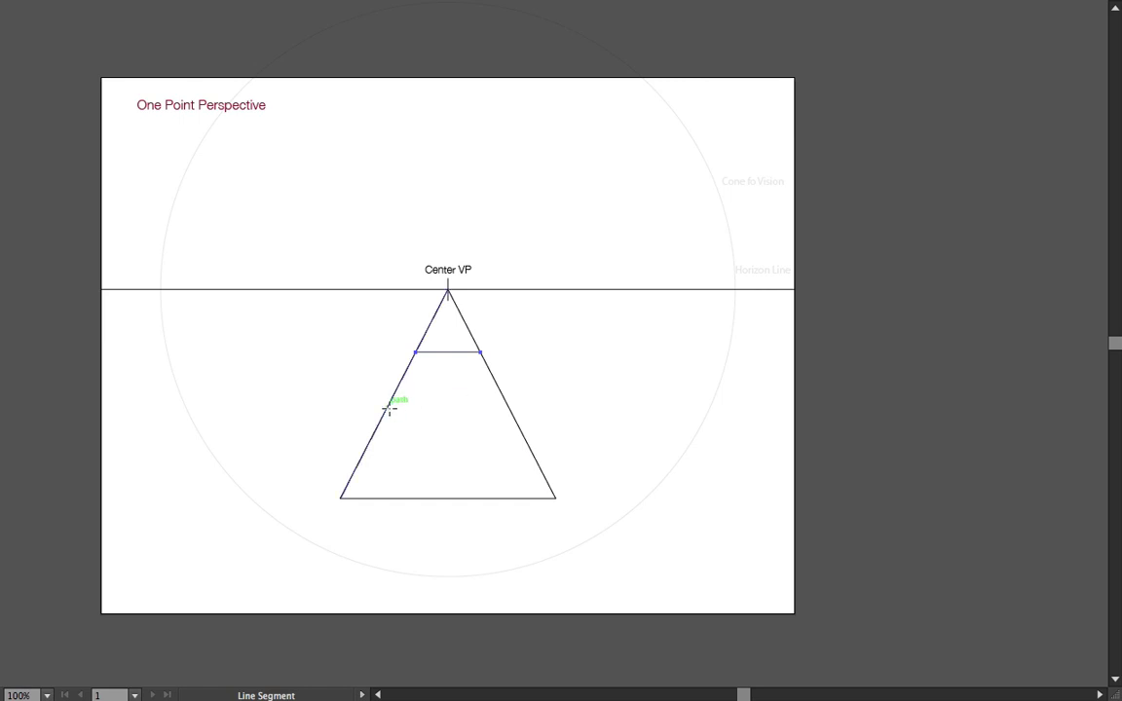
drag(385, 414, 516, 415)
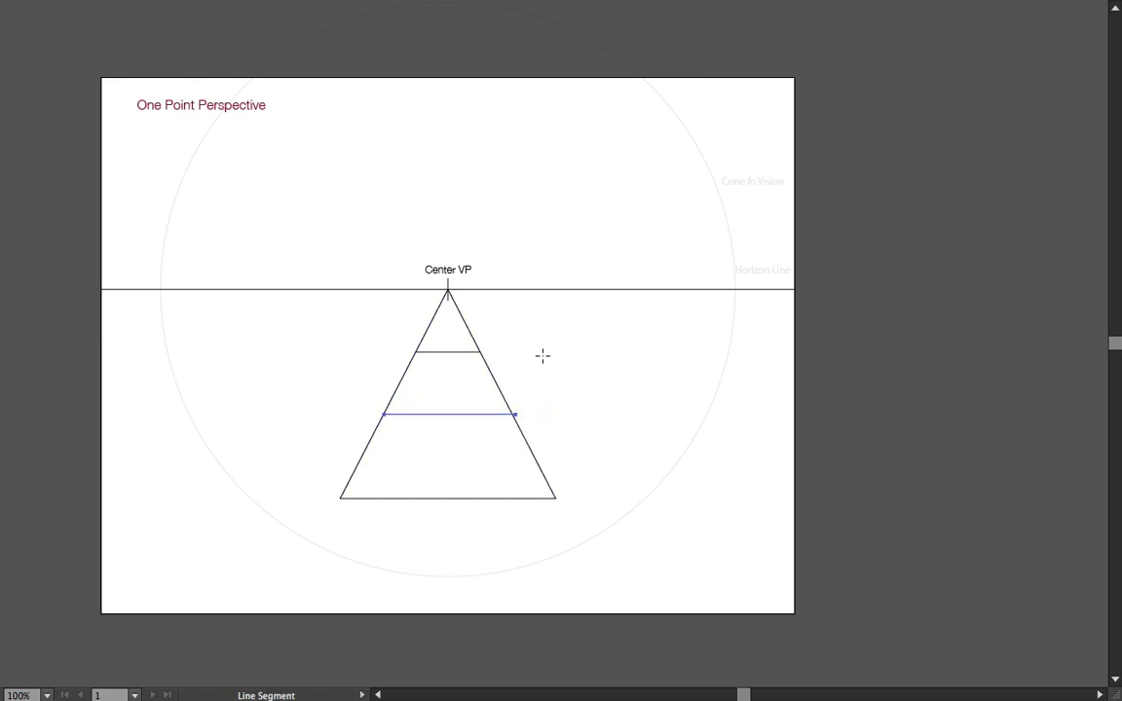
key(v)
click(462, 353)
key(Delete)
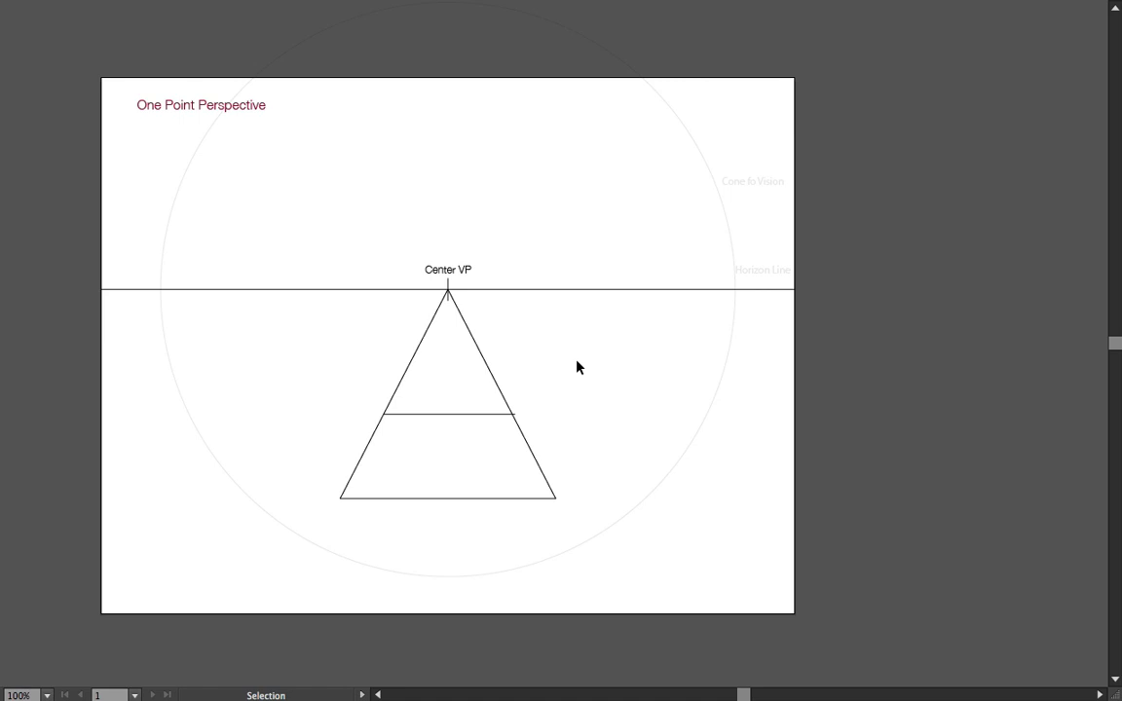
click(490, 419)
key(Delete)
Step: Draw a horizontal crossbar across the triangle and a second line just above it
key(backslash)
drag(388, 404, 510, 405)
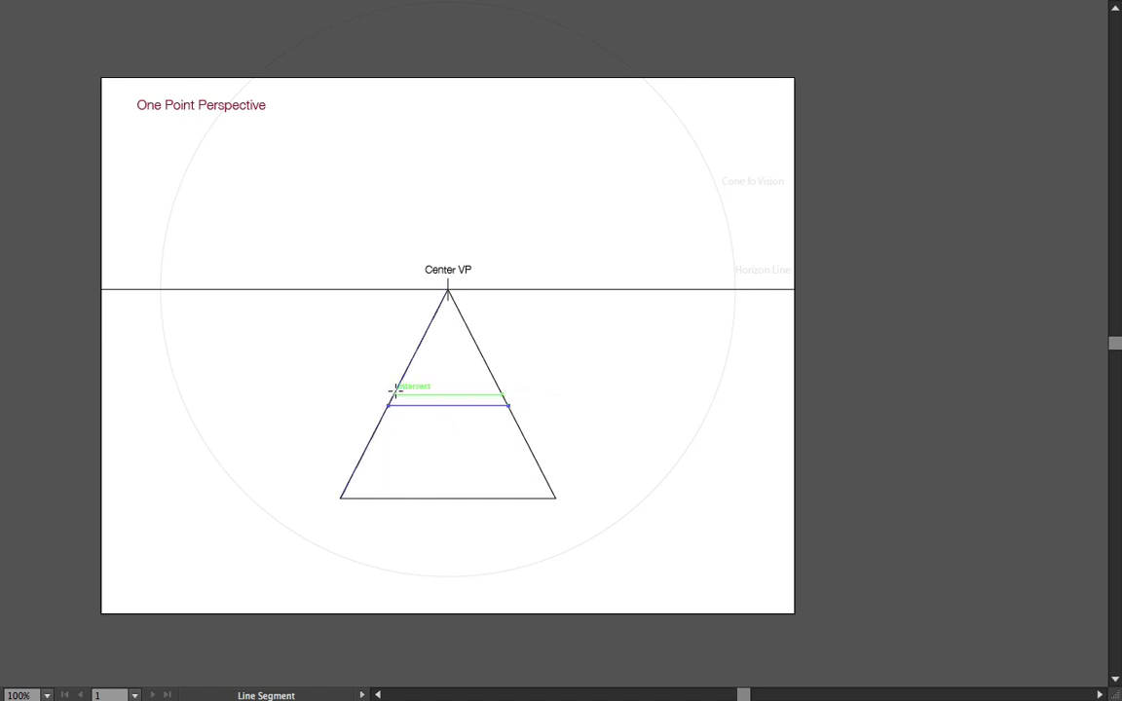
drag(389, 393, 503, 395)
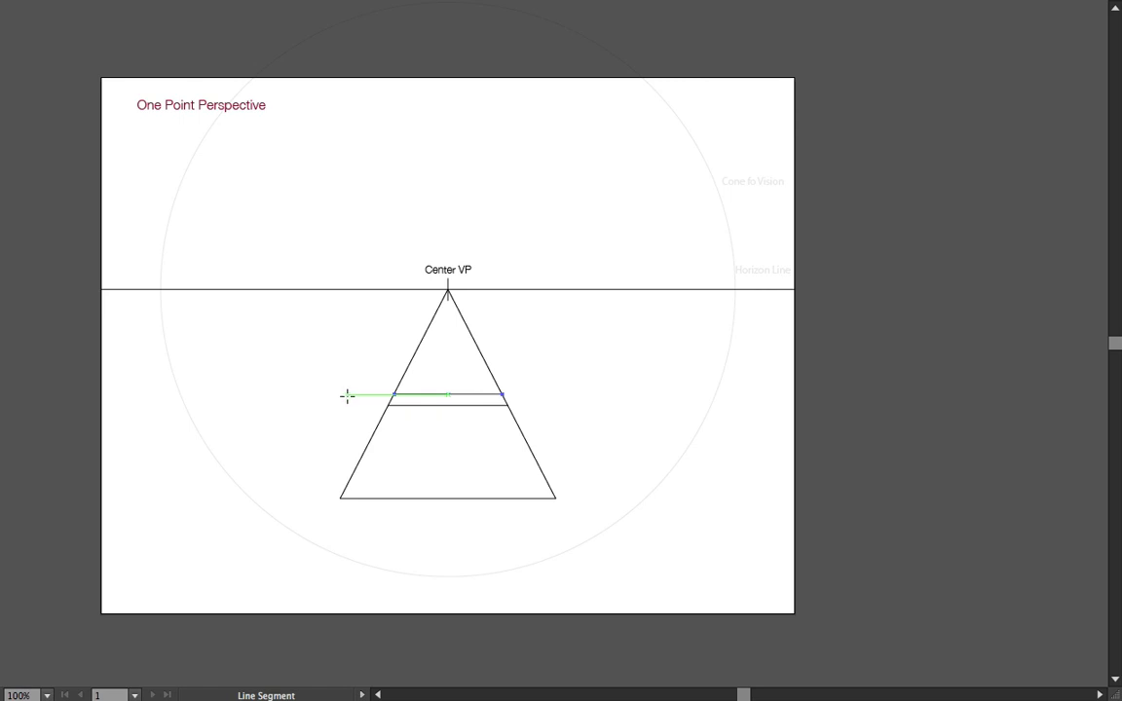
Step: Try a square inside the triangle, remove it, and delete the extra line above the crossbar
key(m)
drag(447, 453, 508, 396)
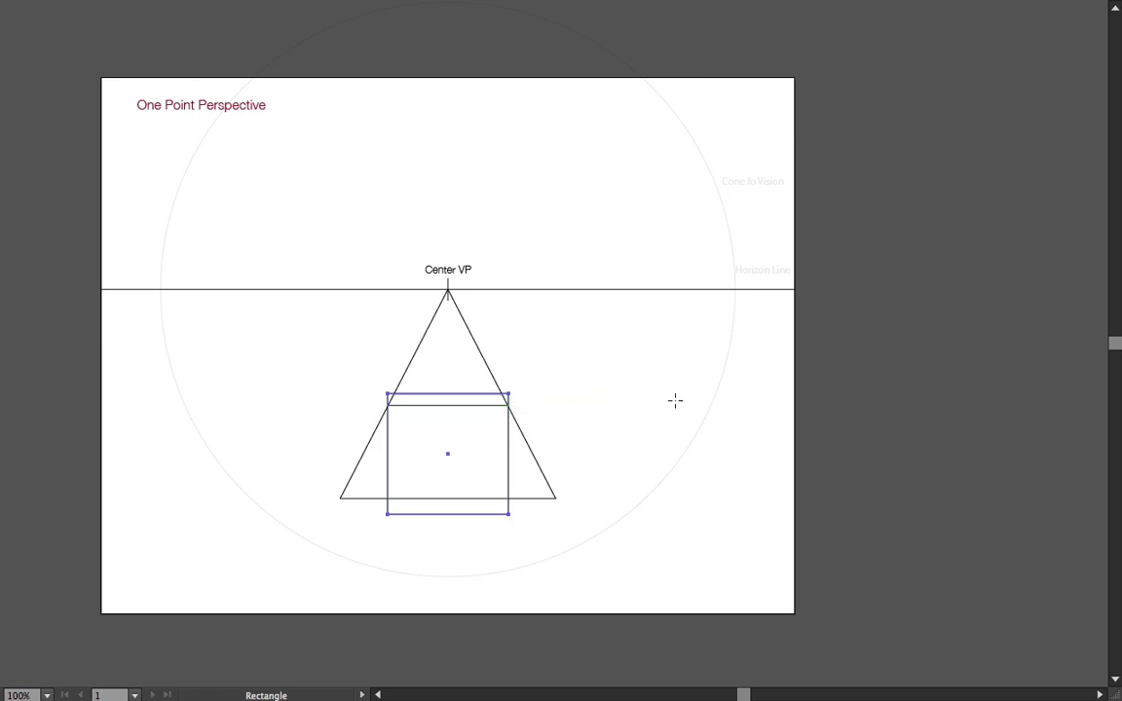
key(Delete)
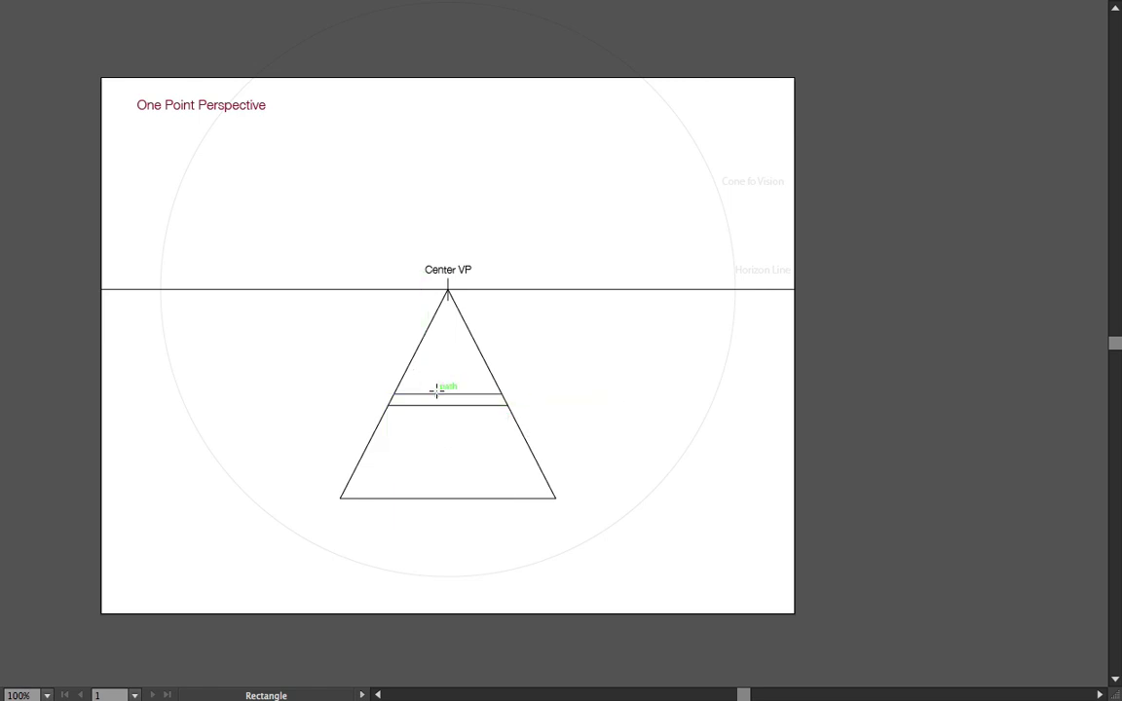
key(v)
click(442, 396)
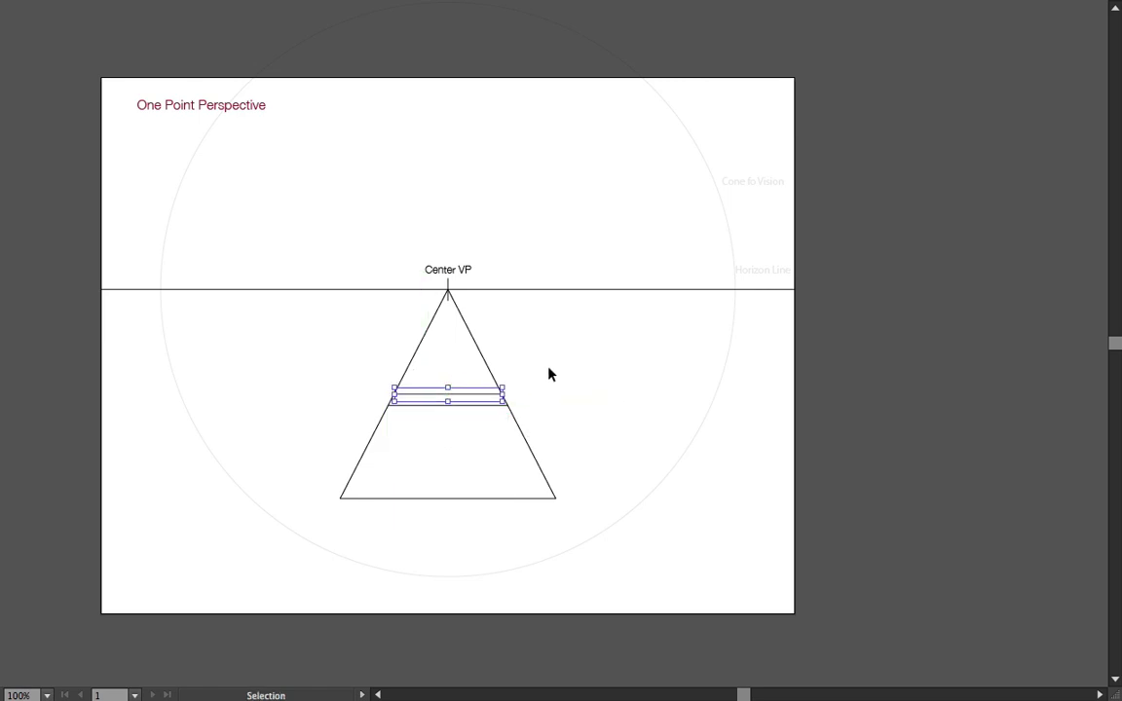
key(Delete)
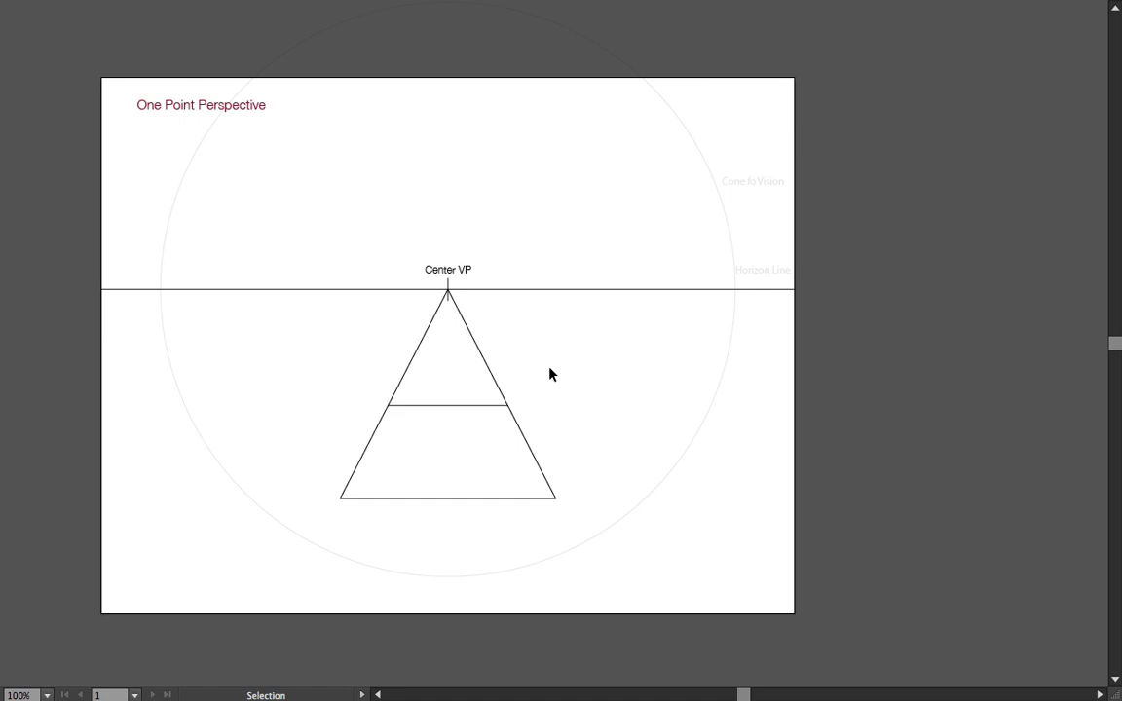
Step: Delete the triangle's sides and crossbar, and shift the base line left
drag(292, 382, 569, 463)
key(Delete)
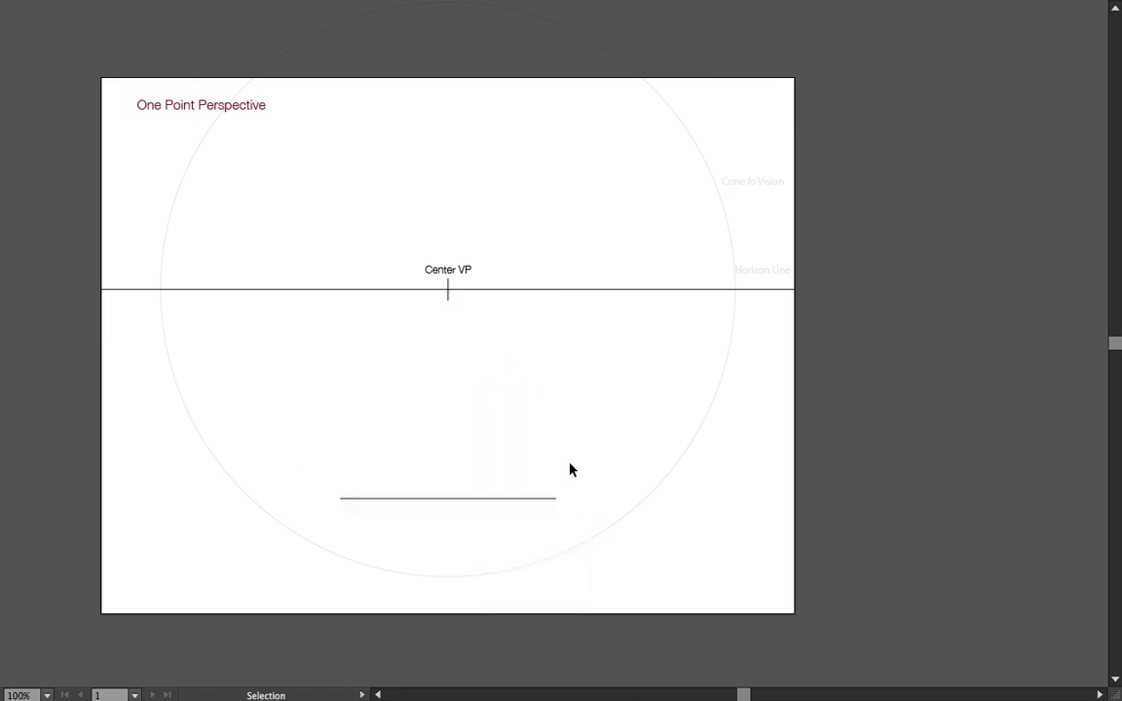
drag(491, 498, 401, 500)
Step: Redraw lines from both base ends to Center VP, add a crossbar, then drag the base right
key(a)
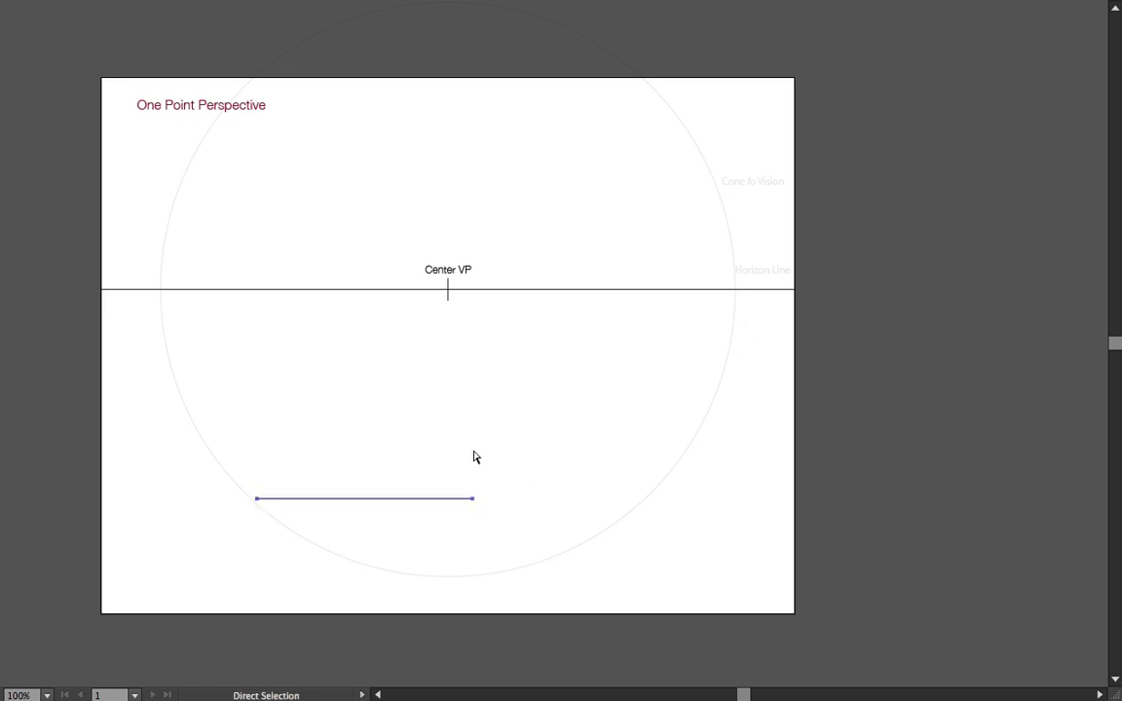
key(backslash)
drag(255, 498, 448, 289)
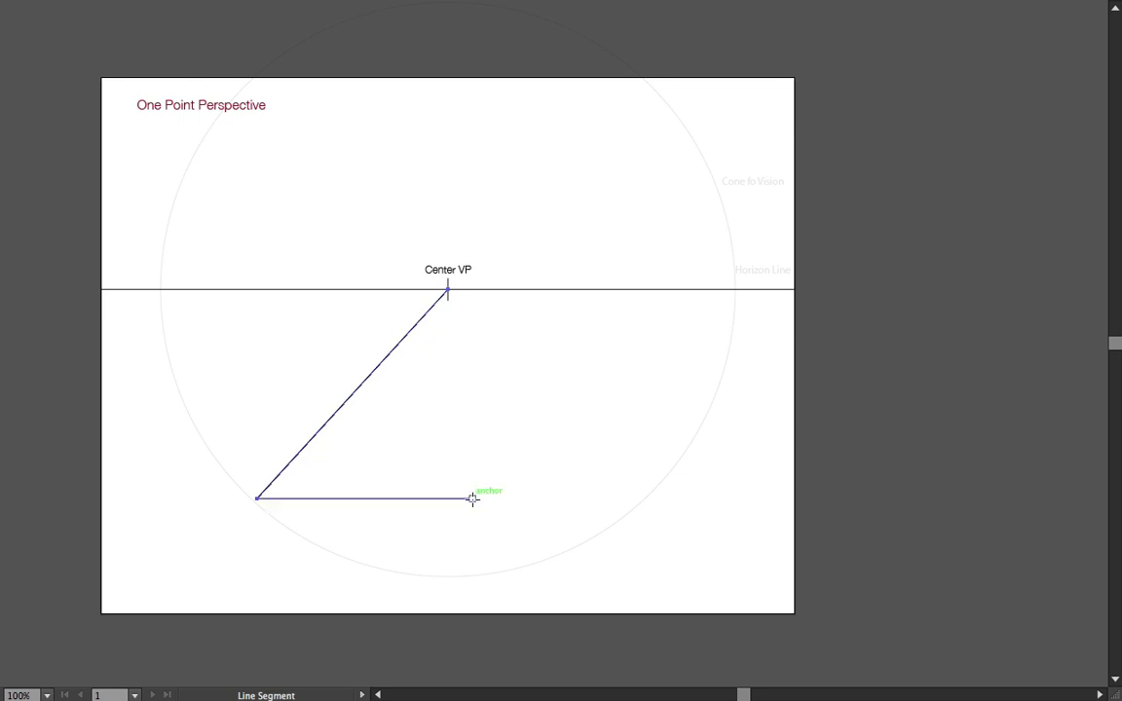
drag(472, 498, 448, 289)
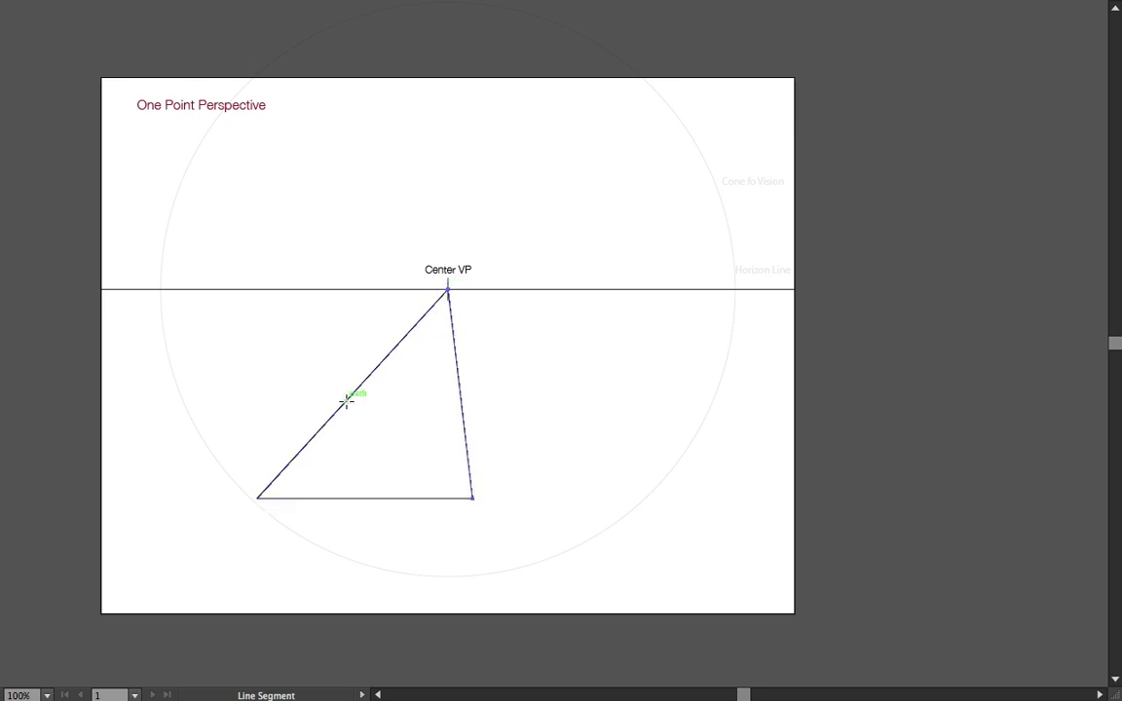
drag(347, 400, 474, 395)
key(v)
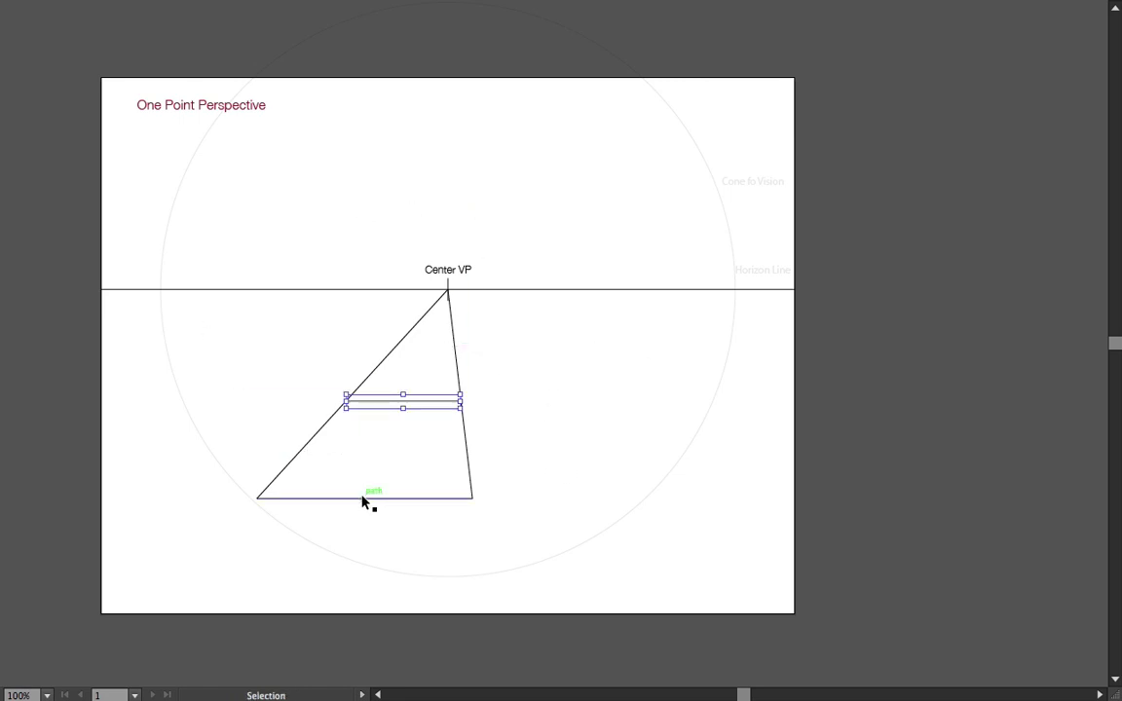
drag(332, 499, 633, 576)
Step: Draw lines from the moved base's ends to Center VP with a horizontal crossbar between them
click(596, 584)
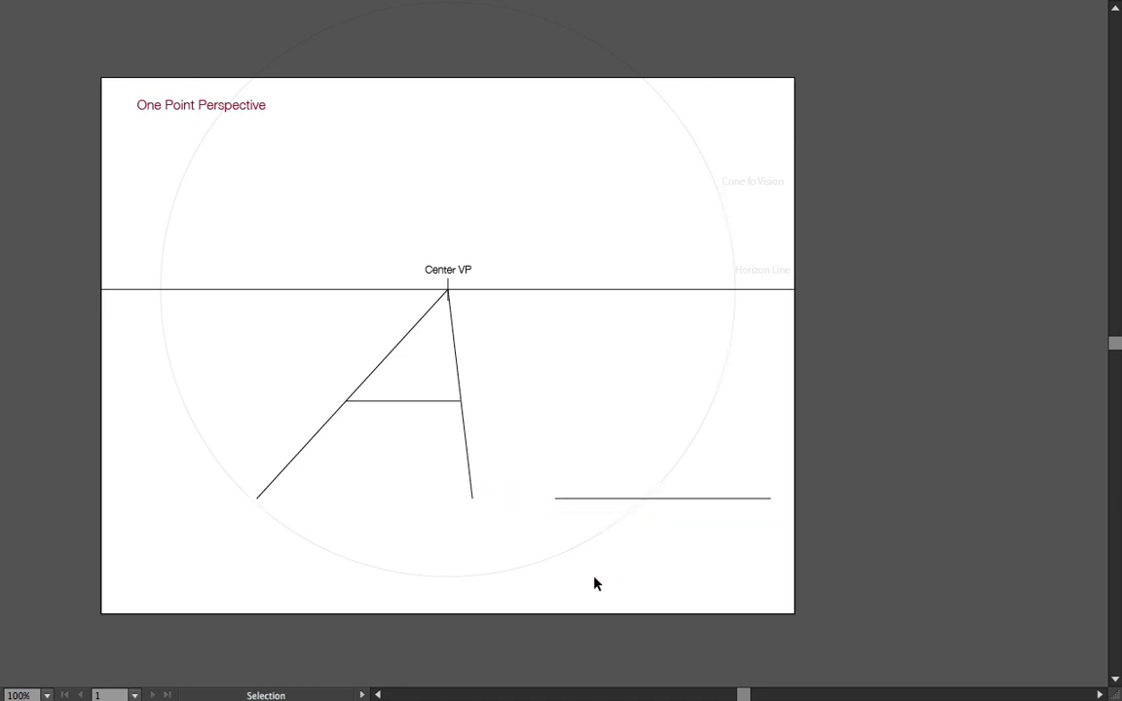
key(backslash)
drag(771, 498, 447, 290)
drag(556, 497, 448, 289)
drag(503, 400, 620, 400)
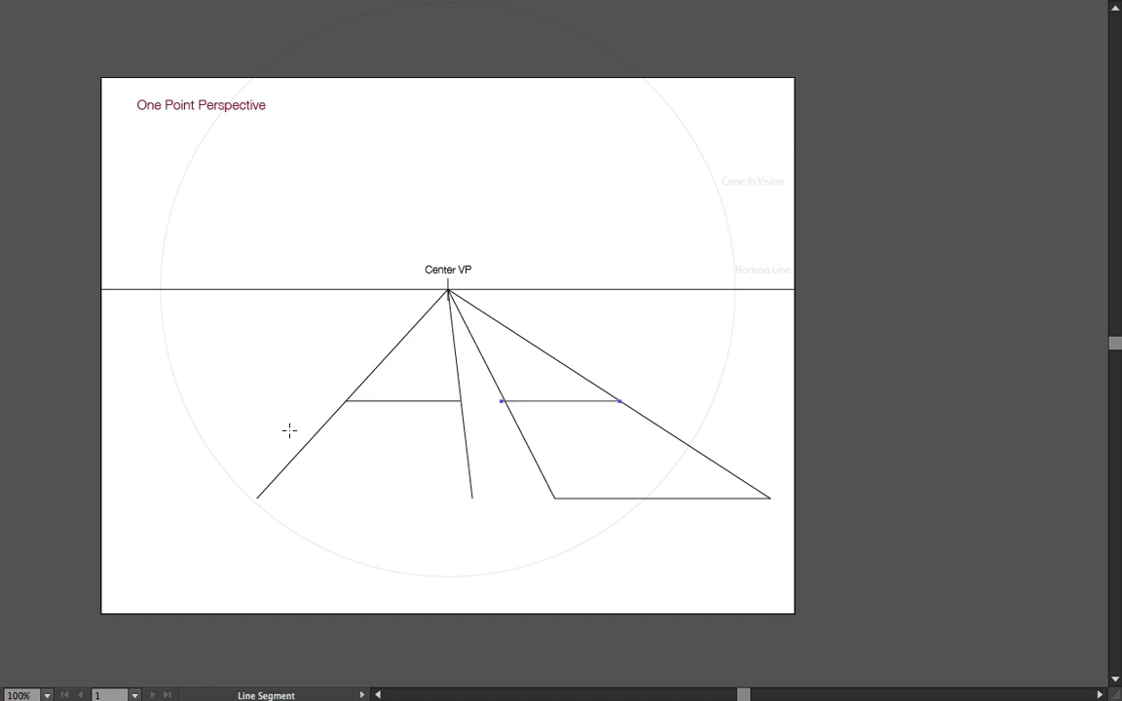
key(v)
drag(498, 397, 500, 396)
click(491, 448)
Step: Draw a horizontal line joining the bottoms of the left and middle lines
key(backslash)
mouse_move(473, 498)
mouse_down()
mouse_move(260, 510)
mouse_move(256, 497)
mouse_up()
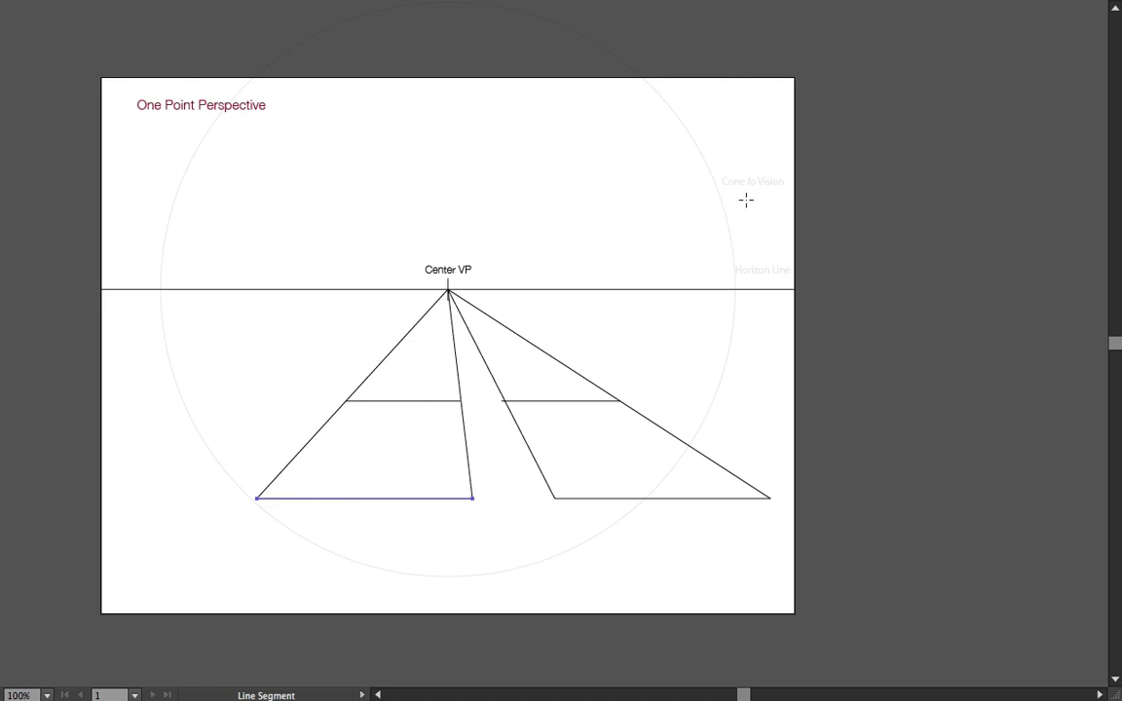
drag(722, 182, 723, 226)
Step: Marquee-select and delete the left, middle and remaining diagonal construction lines
key(v)
key(a)
drag(307, 370, 571, 505)
key(Delete)
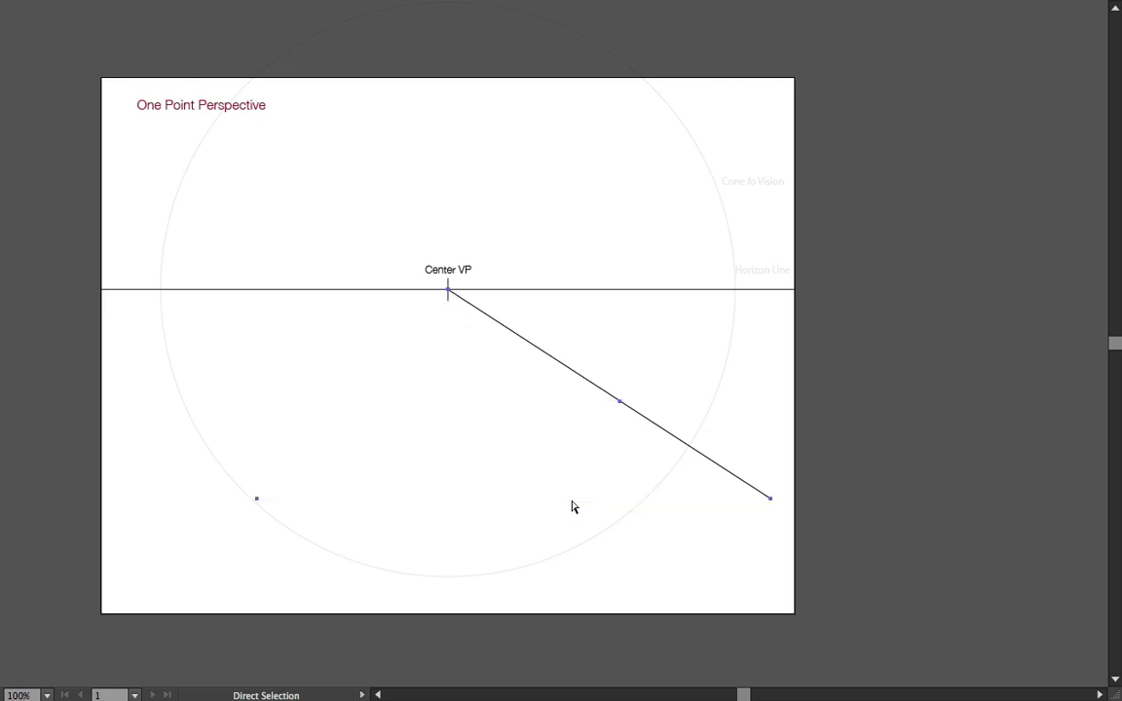
click(600, 389)
key(Delete)
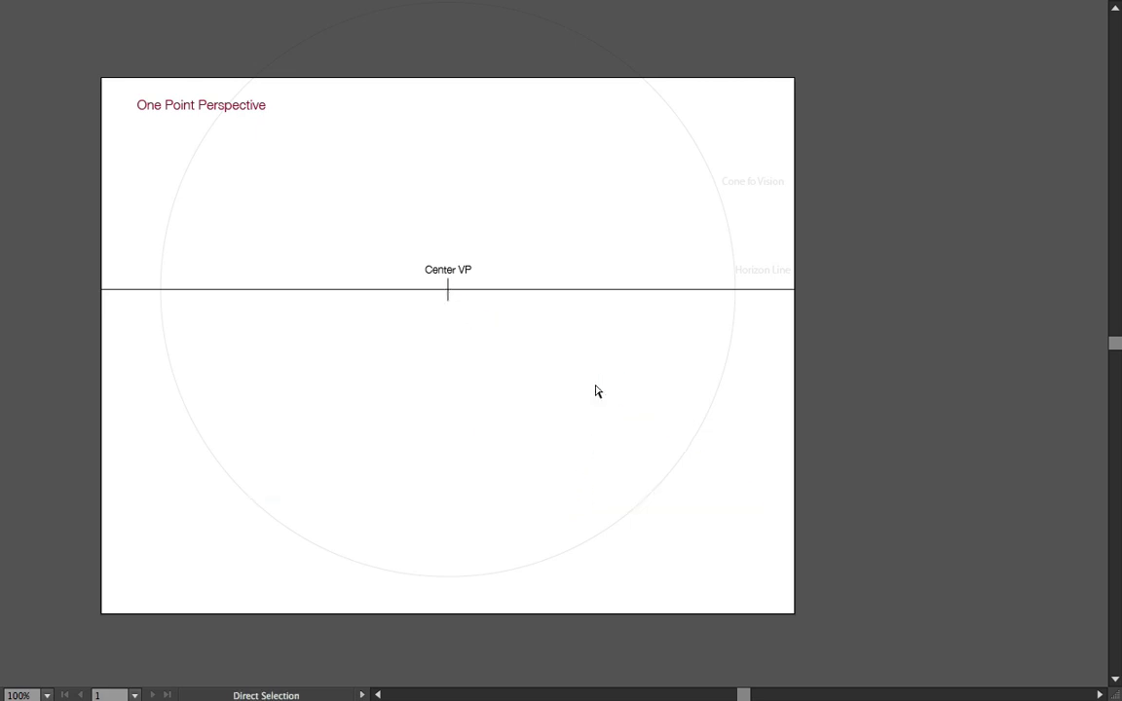
Step: Draw a square centred under Center VP, below the horizon line
key(m)
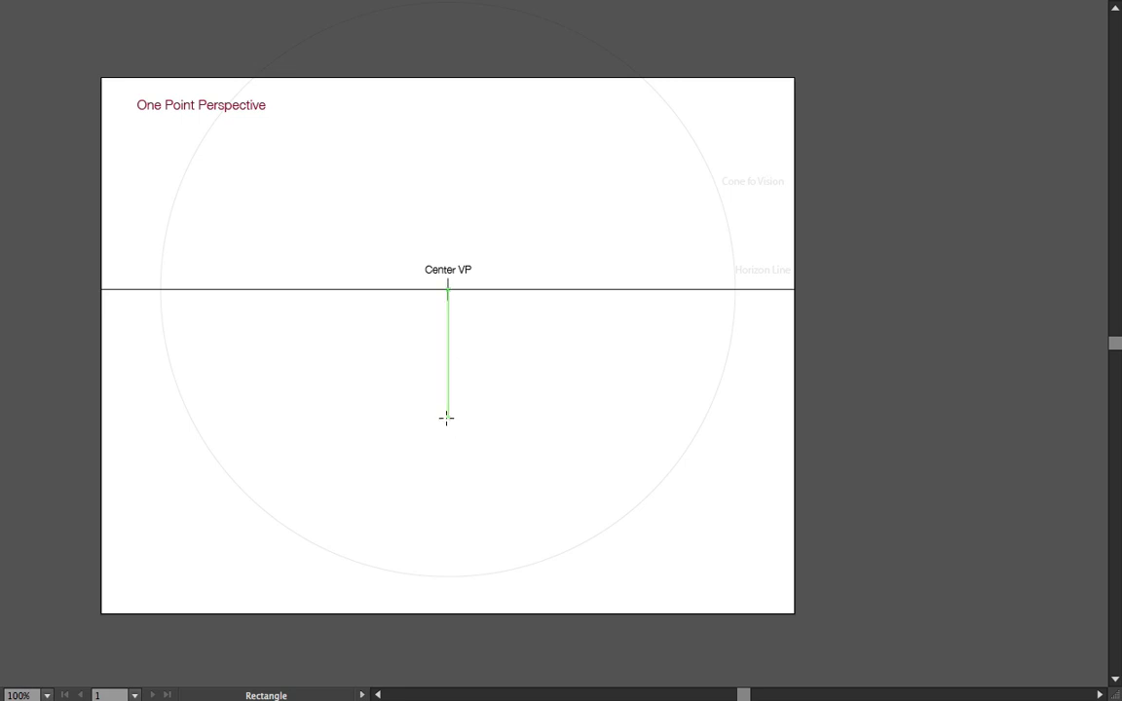
mouse_move(447, 418)
mouse_down()
mouse_move(573, 466)
mouse_move(509, 450)
mouse_up()
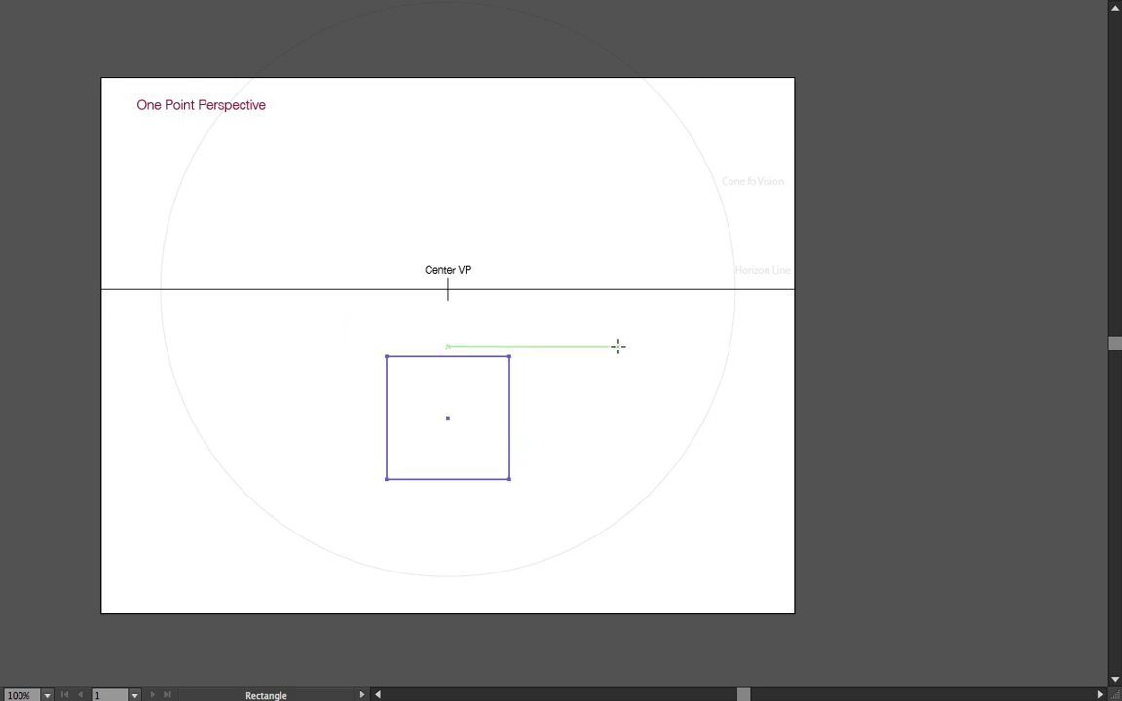
key(v)
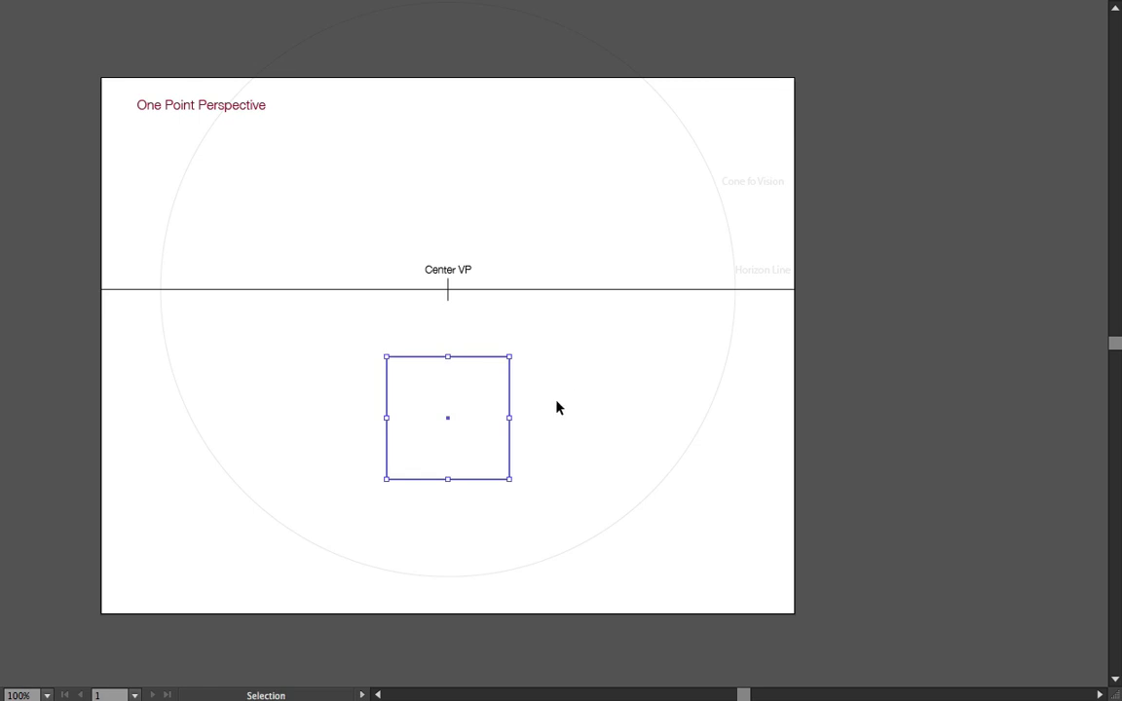
click(557, 408)
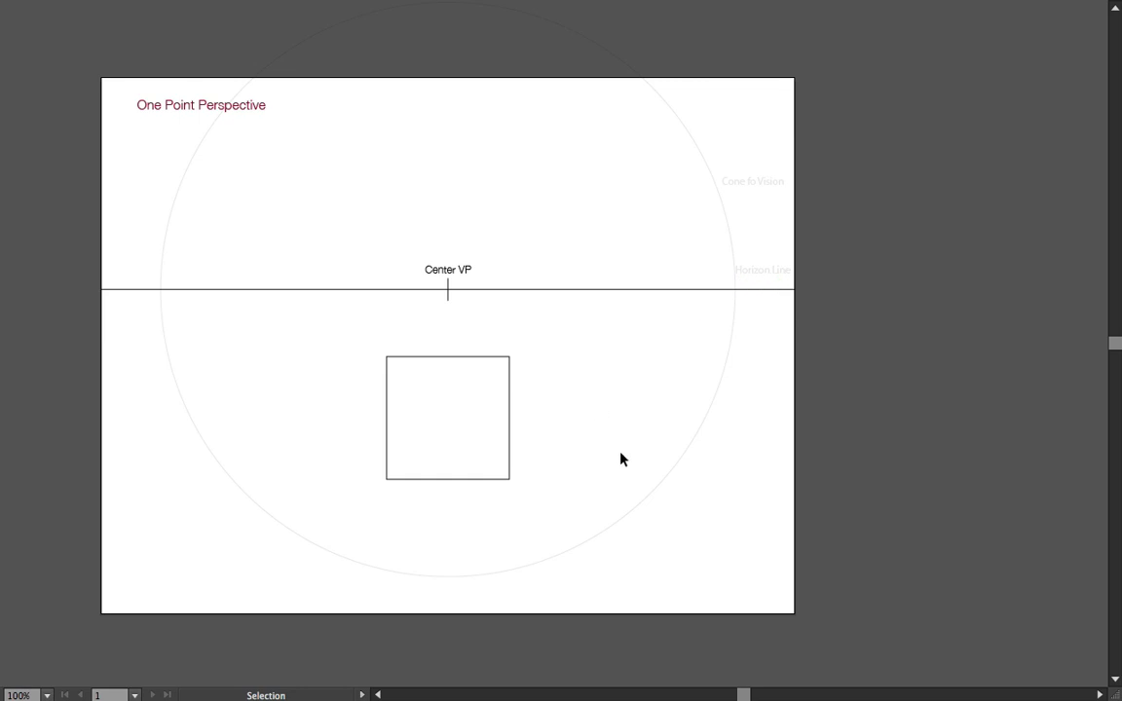
Step: Draw lines from all four square corners to Center VP
key(backslash)
drag(387, 356, 448, 289)
drag(509, 357, 448, 290)
ctrl+click(386, 478)
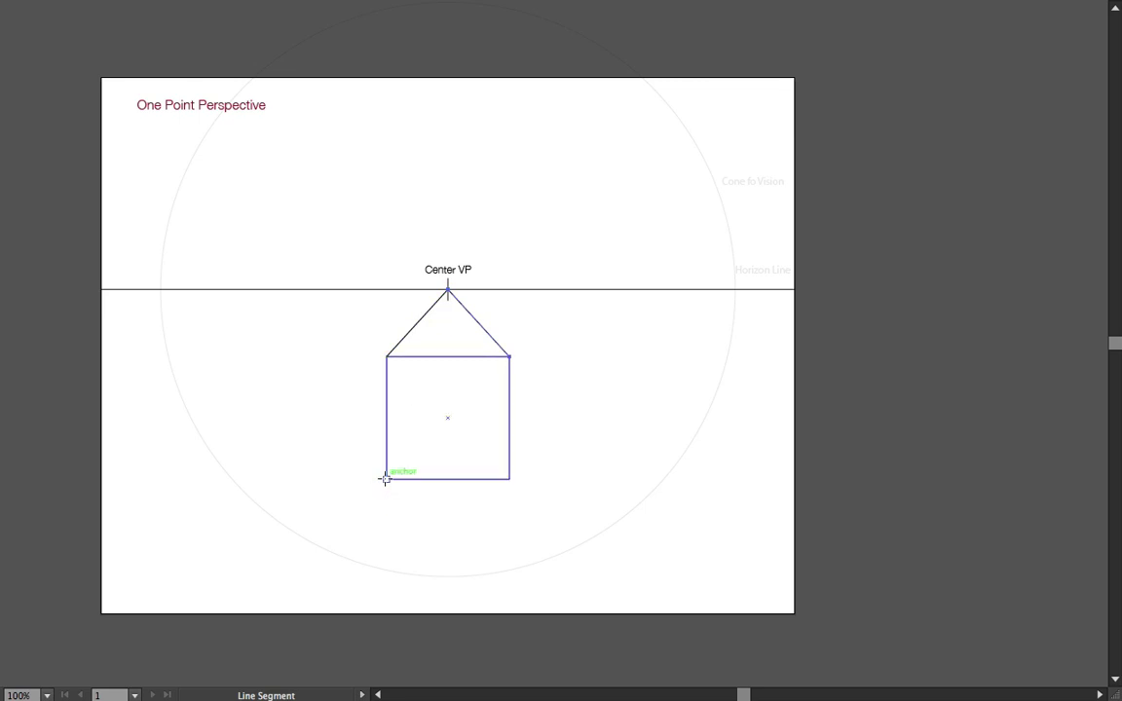
drag(386, 478, 447, 289)
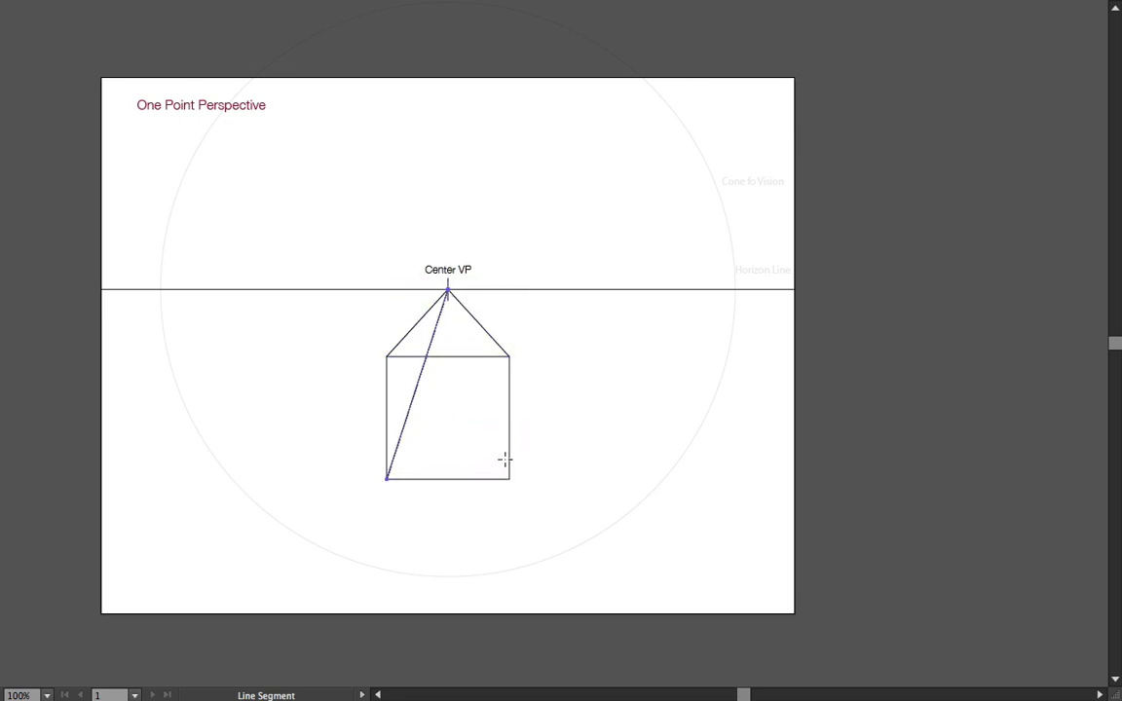
drag(509, 478, 448, 289)
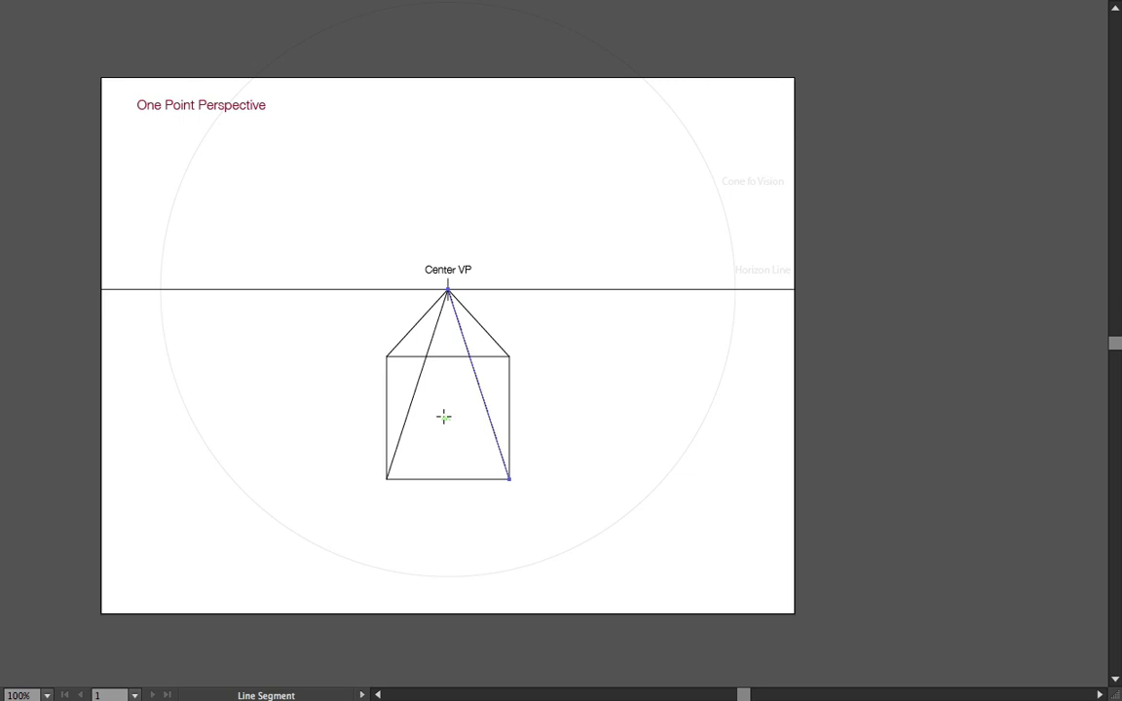
Step: Draw a smaller back rectangle near Center VP and select it
key(m)
drag(410, 330, 485, 399)
key(v)
click(648, 377)
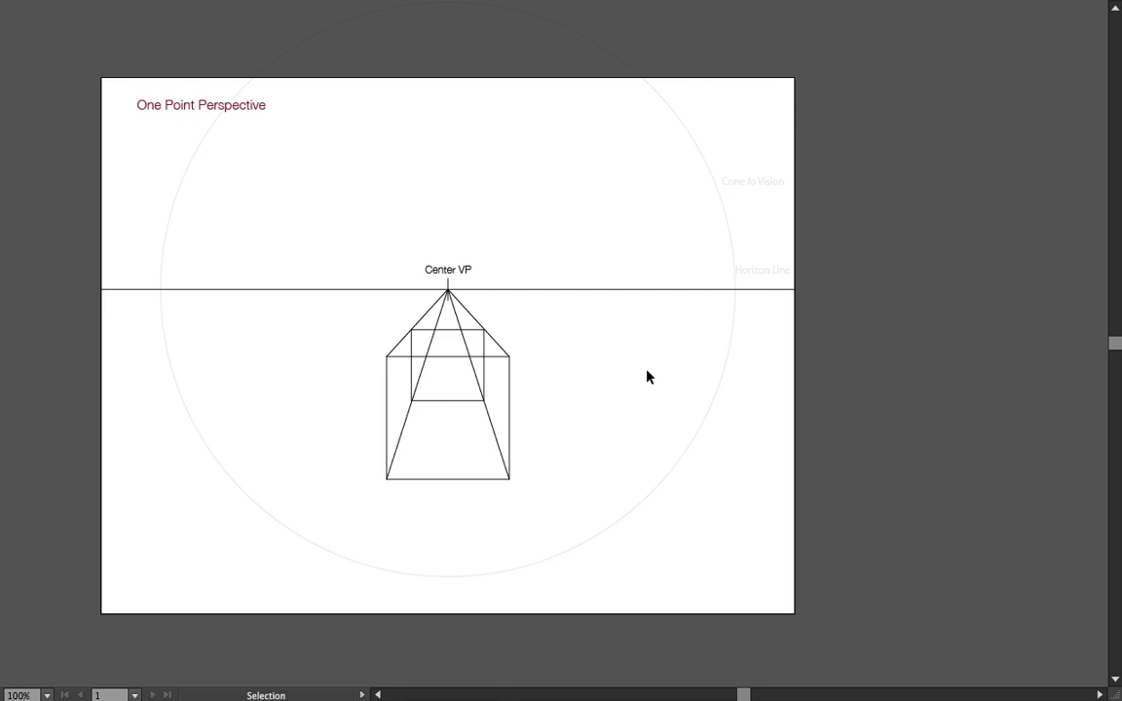
click(447, 401)
Step: Redraw the back face to fit between the converging lines, then select the VP lines
key(m)
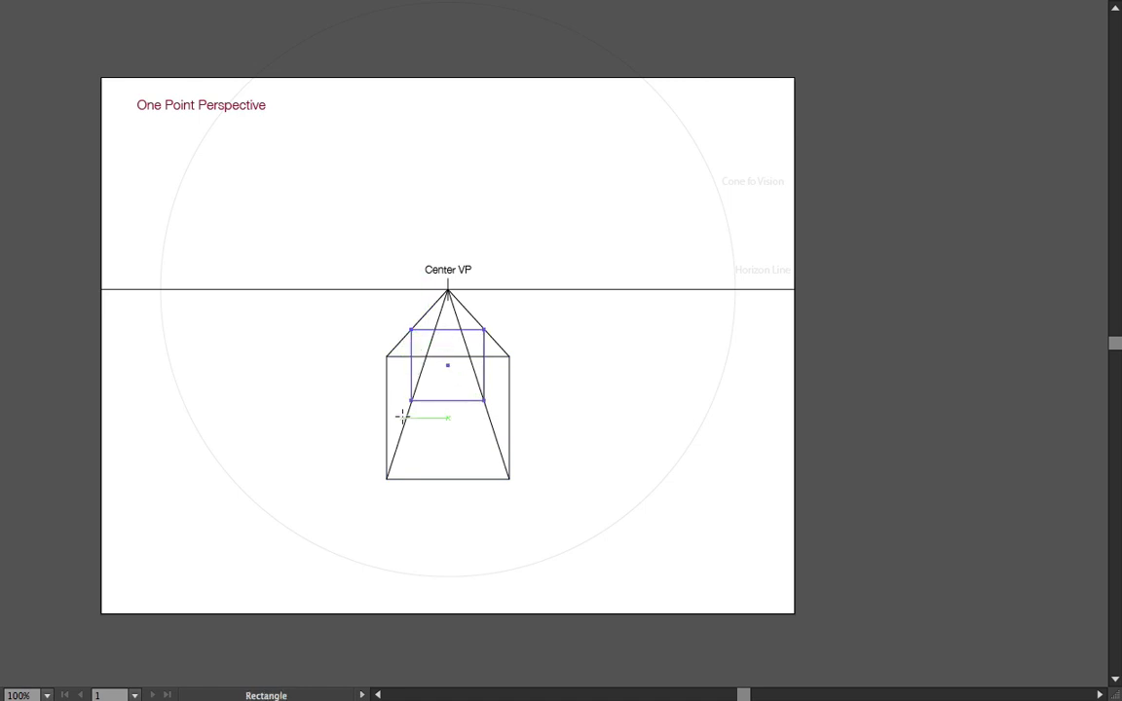
drag(405, 419, 490, 331)
key(a)
key(v)
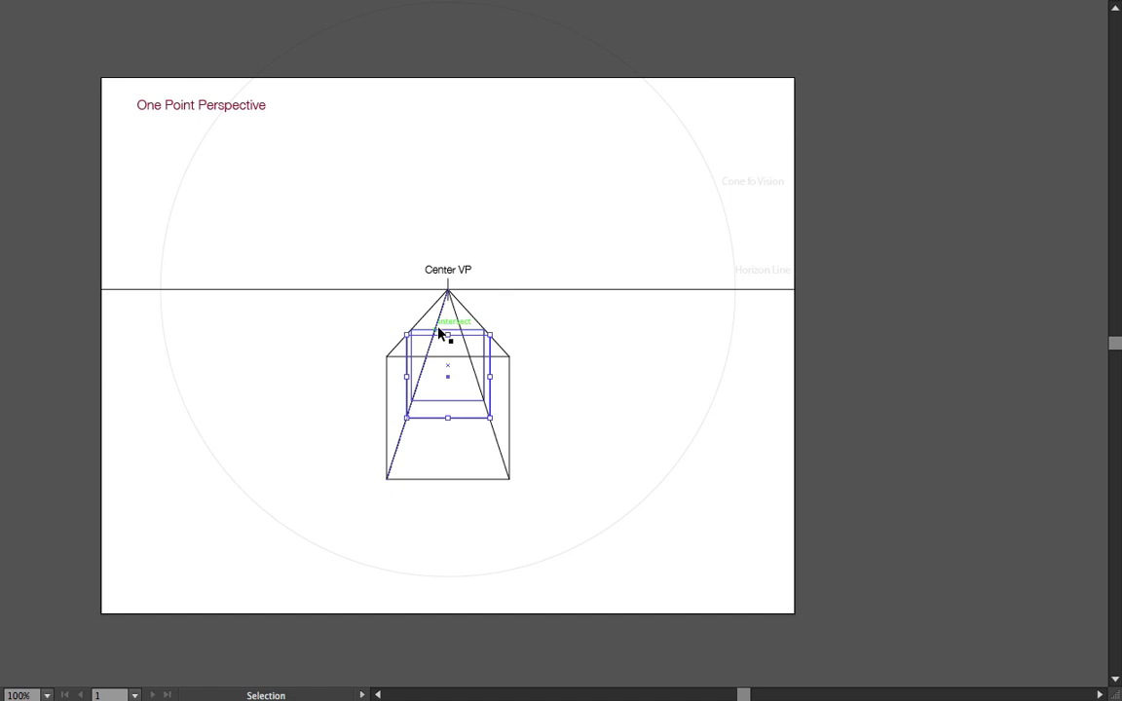
click(546, 315)
click(440, 332)
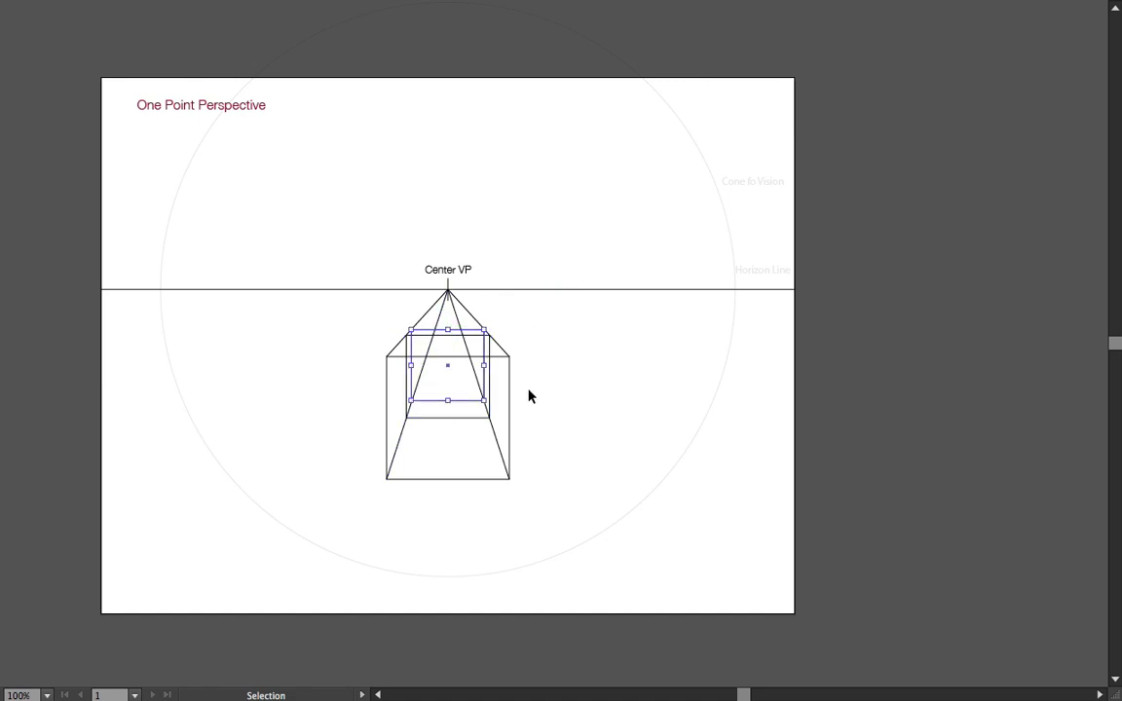
click(629, 395)
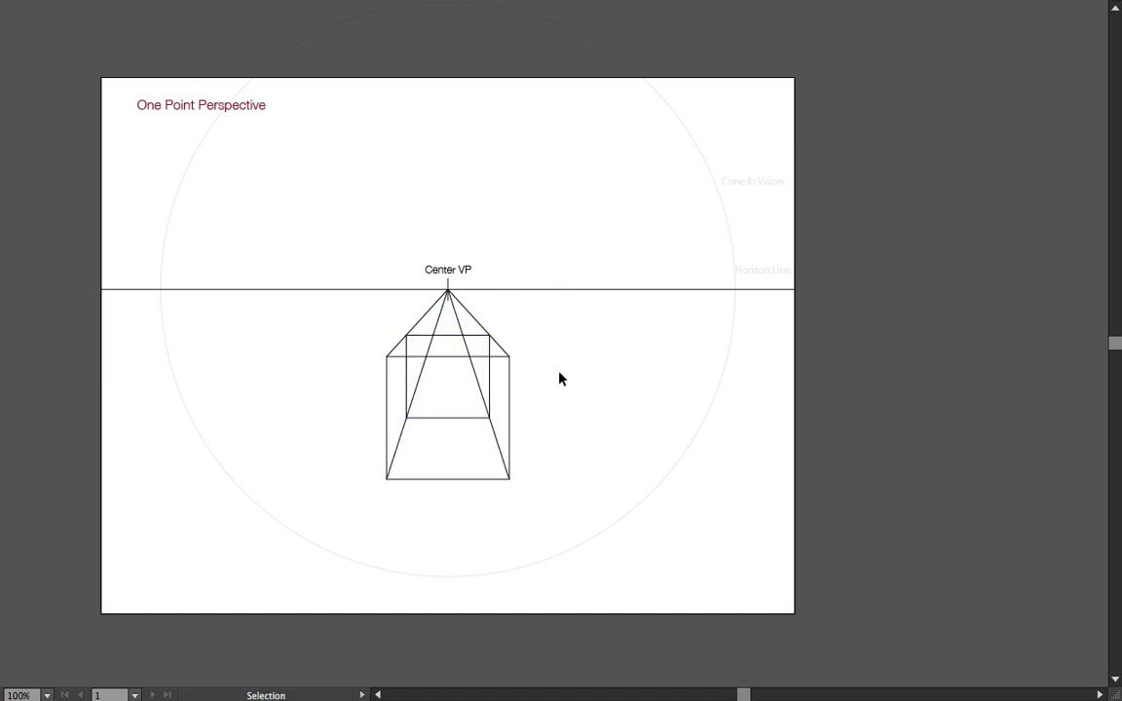
drag(388, 315, 527, 319)
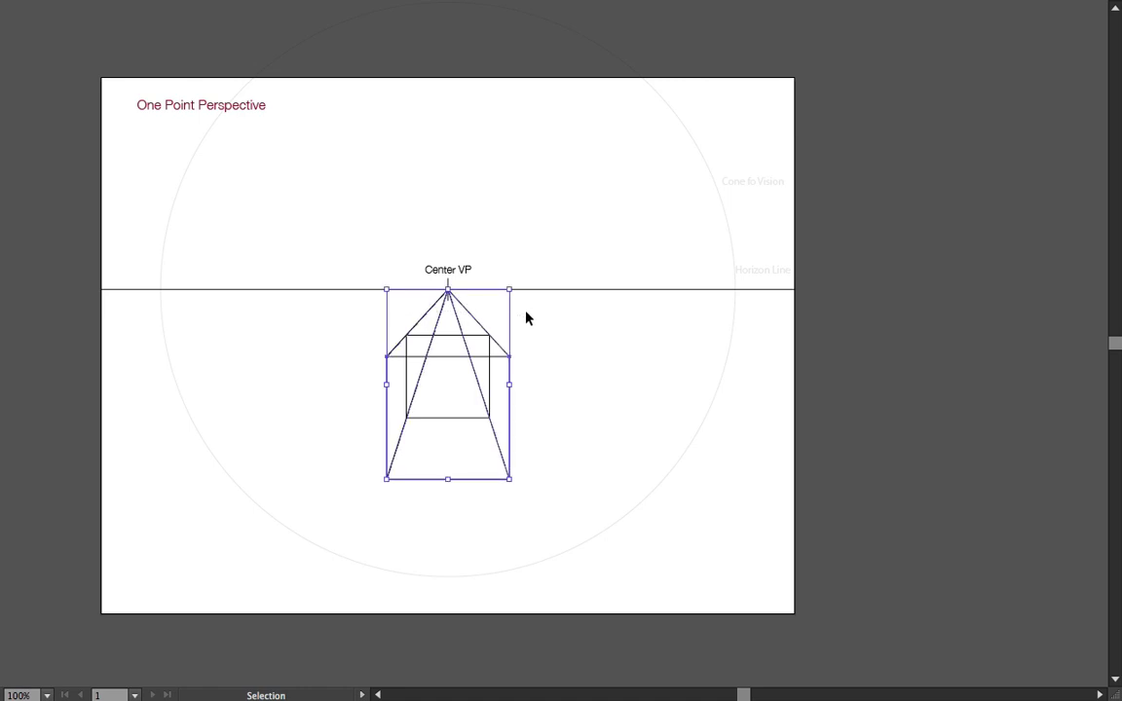
Step: Replace the VP lines with four front-to-back corner edges, then delete the finished cube
key(Delete)
key(backslash)
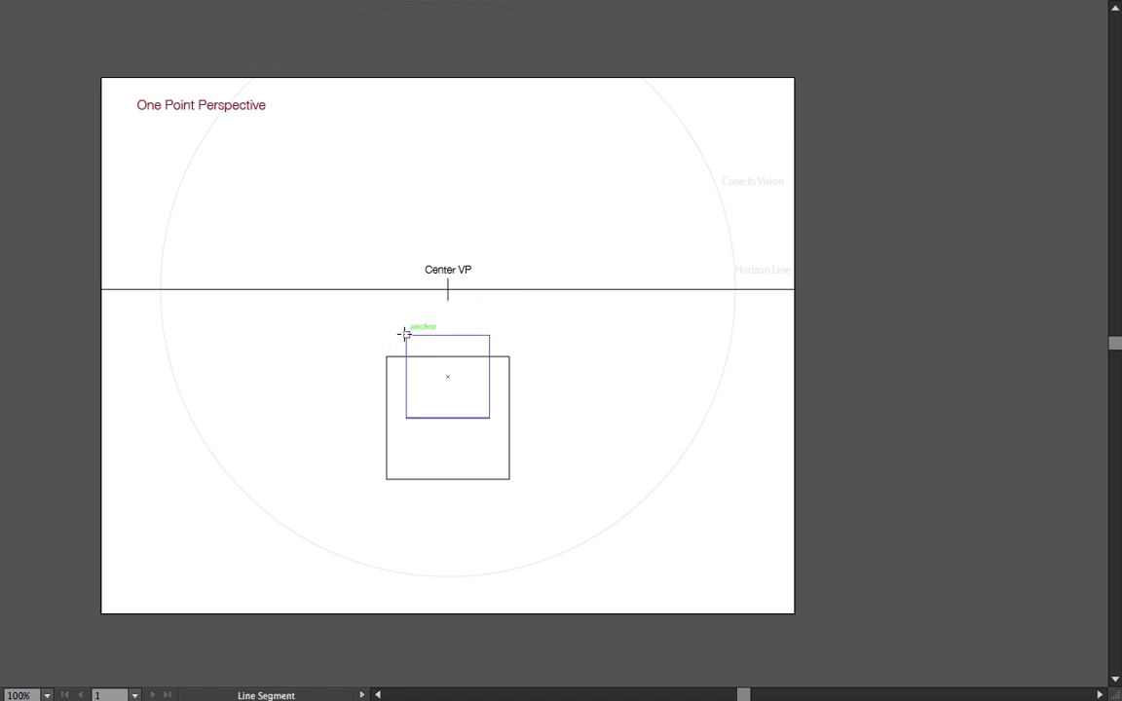
drag(406, 335, 385, 356)
drag(407, 418, 387, 478)
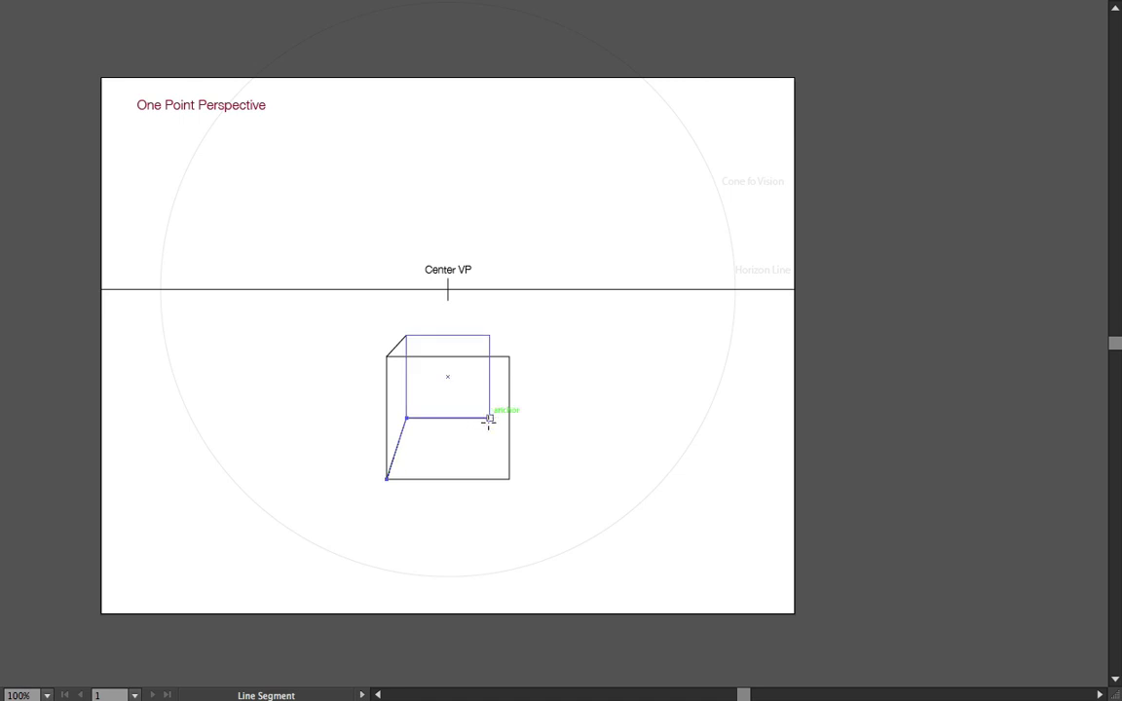
drag(489, 418, 509, 478)
drag(489, 335, 509, 356)
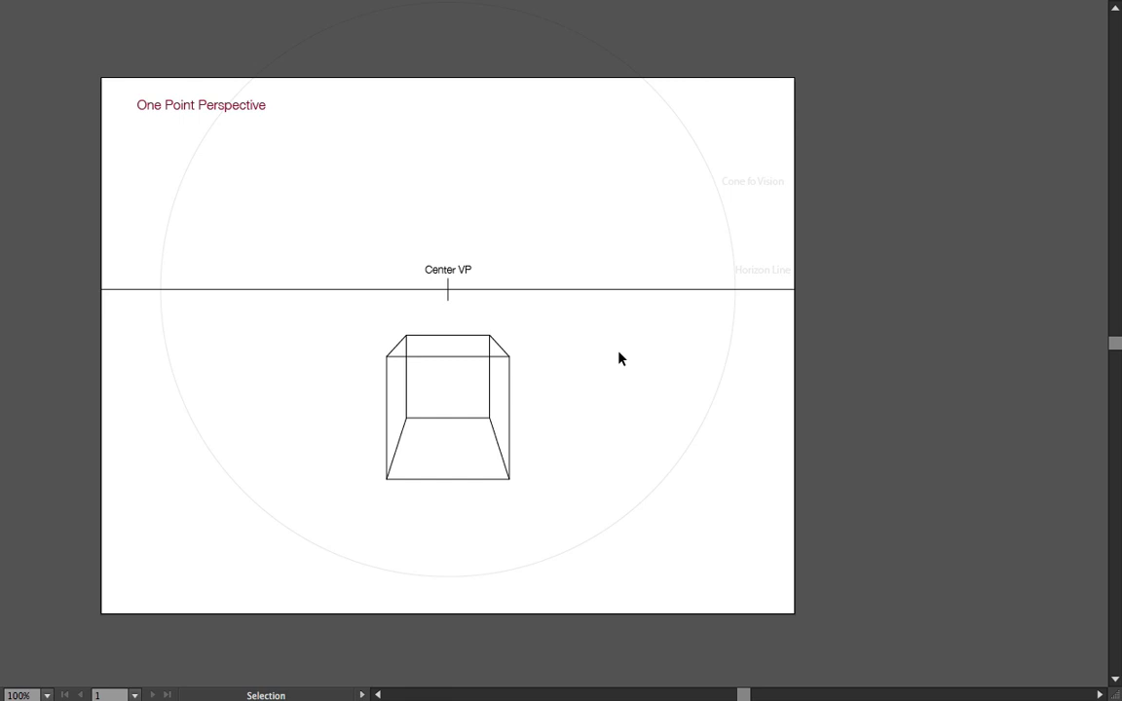
drag(356, 319, 571, 506)
key(Delete)
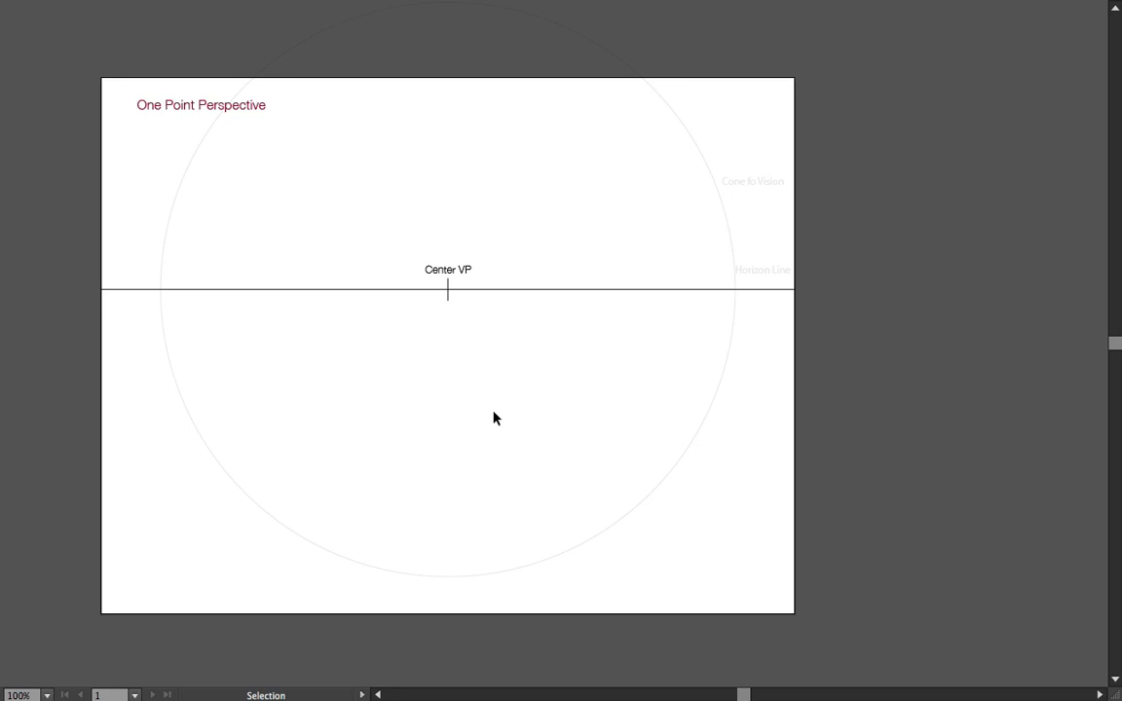
Step: Draw a large rectangle and a smaller back wall, both centred on Center VP
key(m)
drag(448, 288, 639, 193)
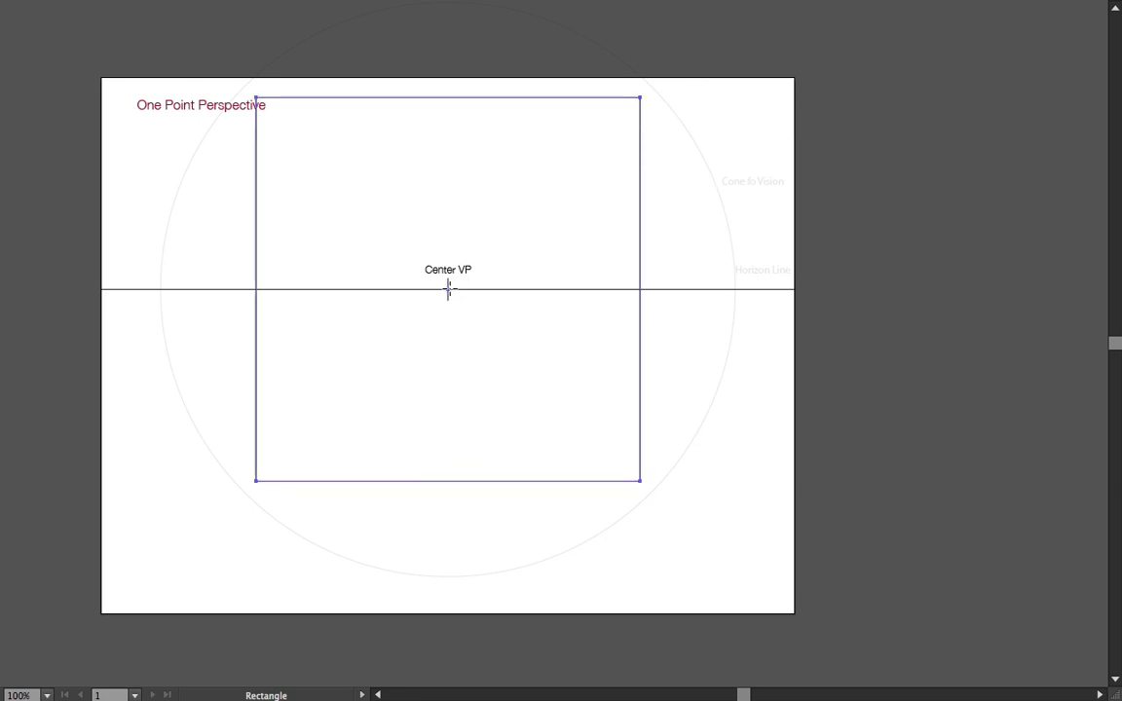
drag(448, 289, 528, 244)
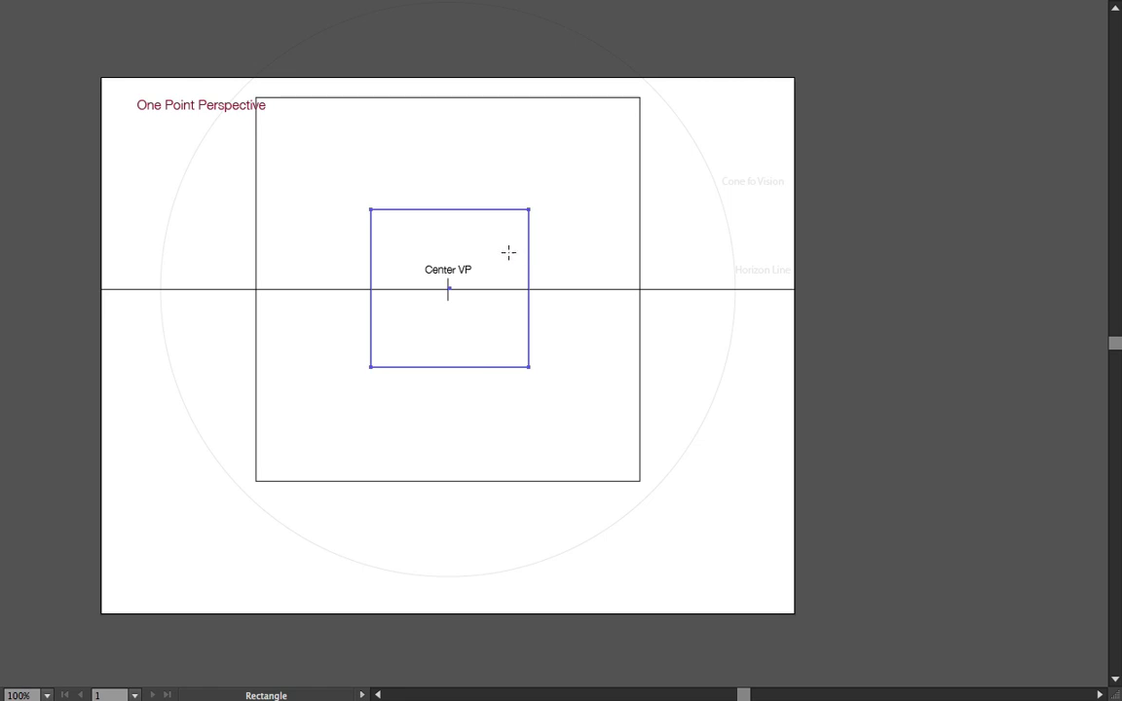
Step: Join the four matching corners of the outer and inner rectangles with diagonals
key(backslash)
mouse_move(256, 481)
mouse_down()
mouse_move(366, 386)
mouse_move(370, 367)
mouse_up()
mouse_move(255, 97)
mouse_down()
mouse_move(371, 183)
mouse_move(370, 210)
mouse_up()
drag(640, 97, 529, 209)
drag(529, 367, 640, 481)
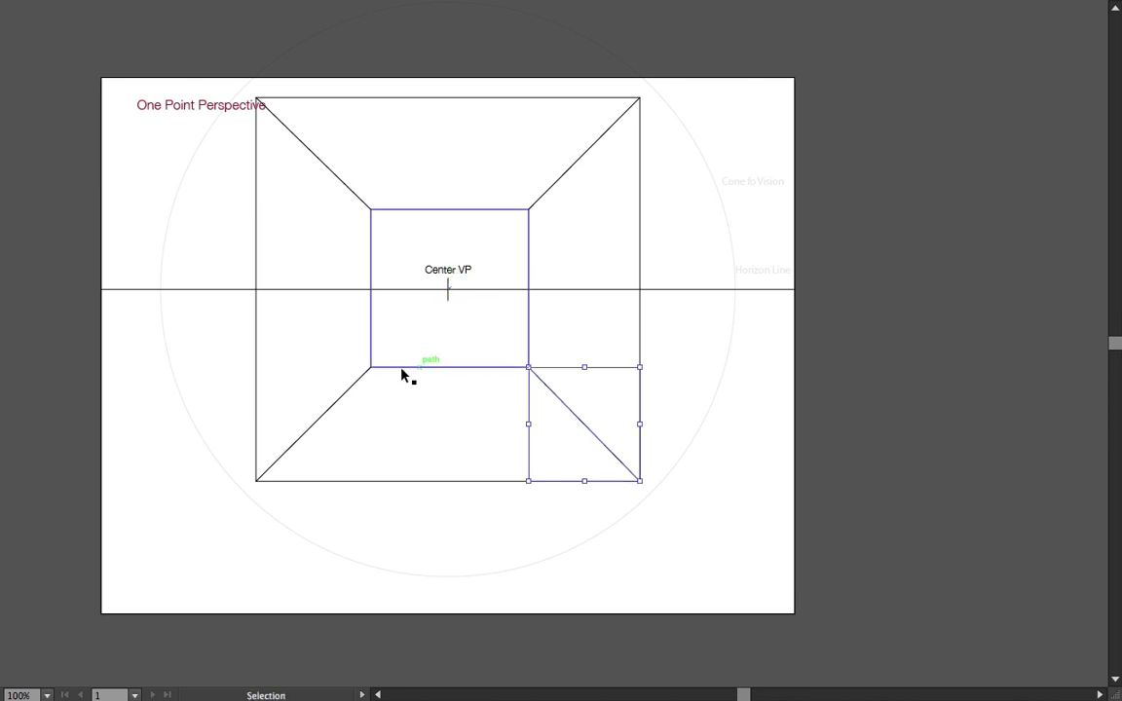
Step: Delete the four diagonals and both rectangles of the eye-level room
ctrl+click(358, 380)
shift+click(355, 195)
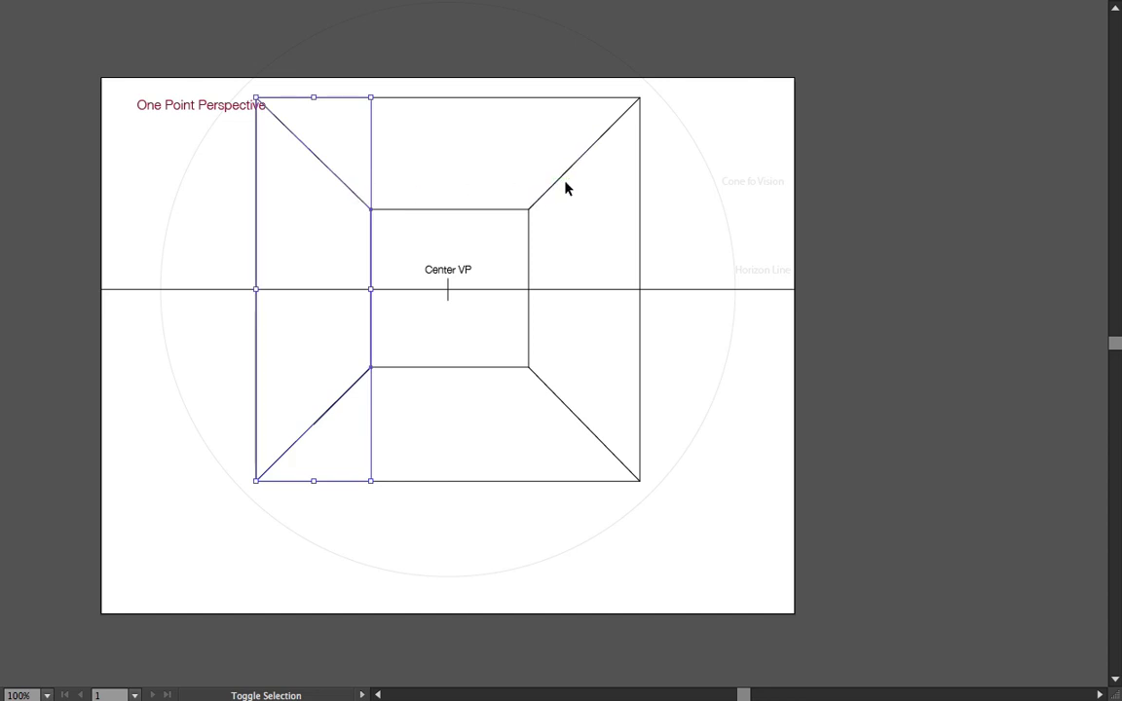
shift+click(556, 180)
shift+click(548, 390)
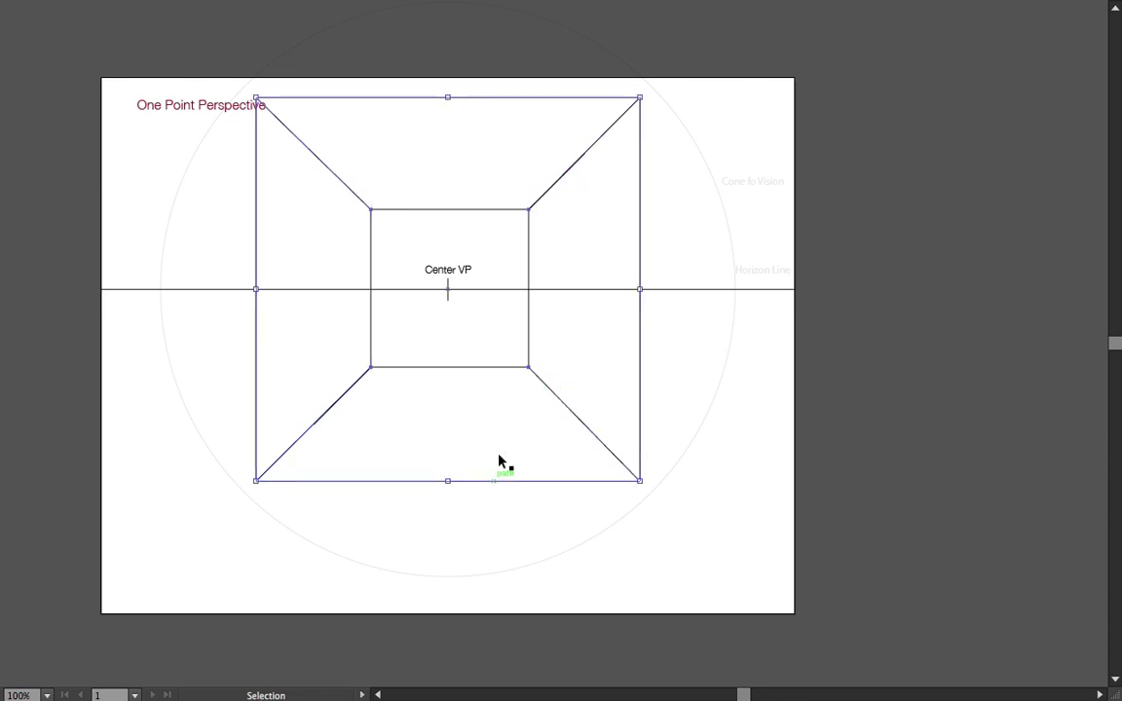
key(Delete)
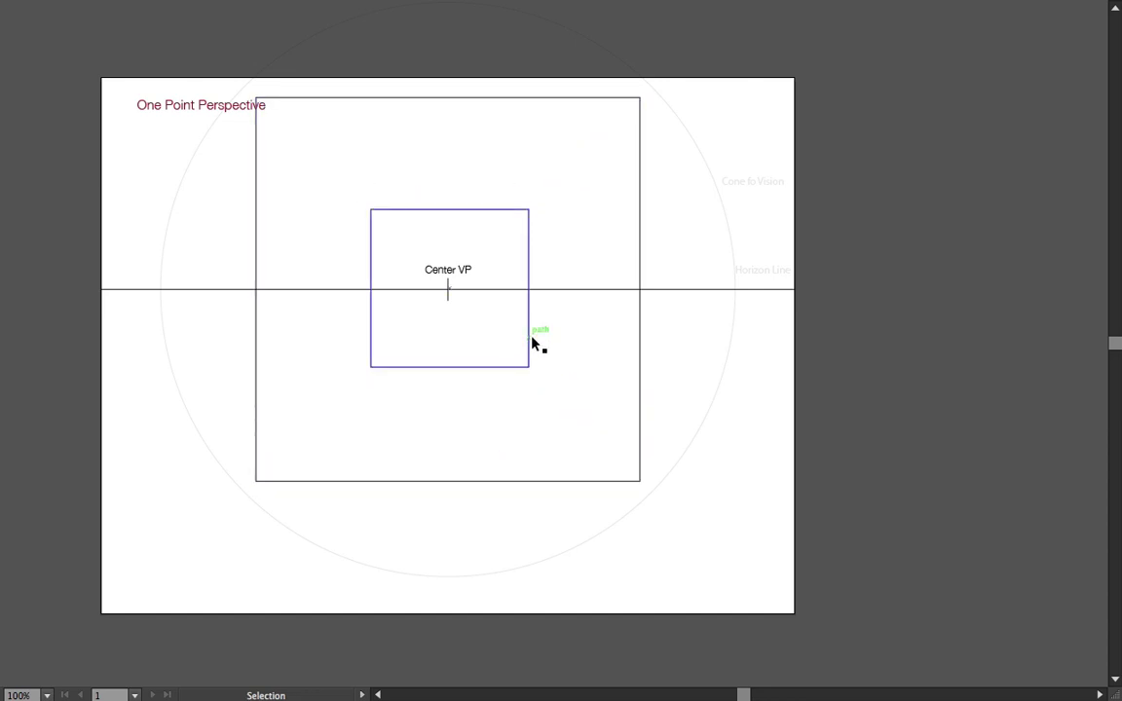
click(530, 339)
shift+click(640, 363)
key(Delete)
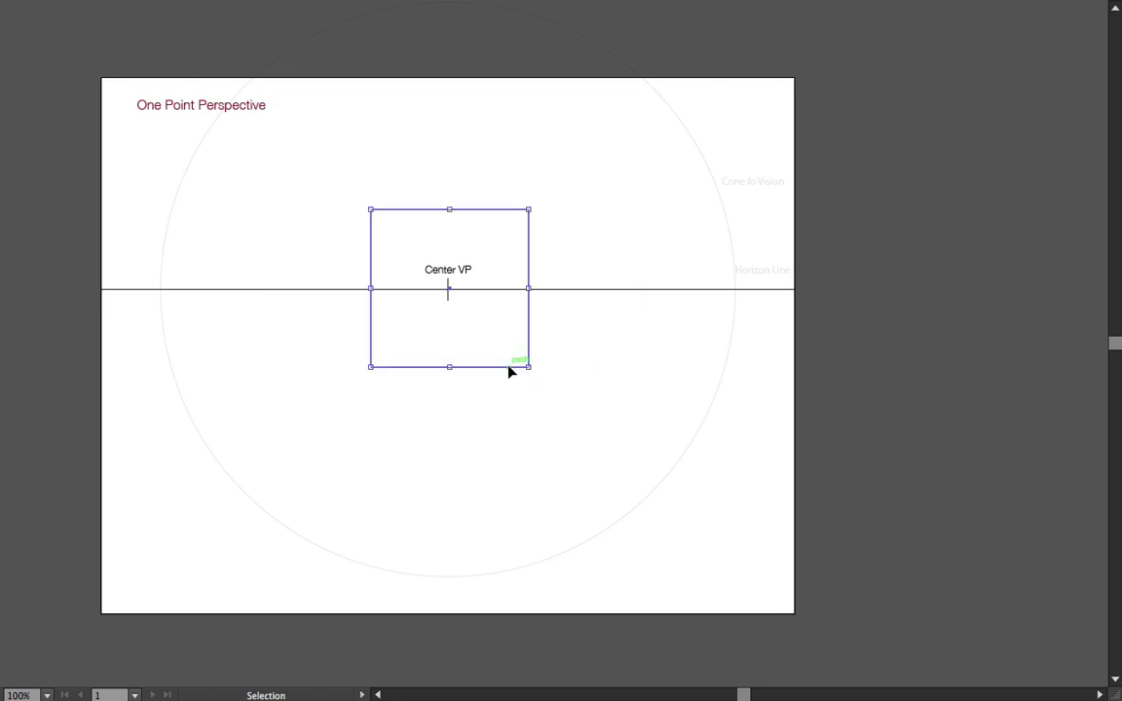
key(Delete)
Step: Draw a square centred on Center VP and move it up 132 pt
key(m)
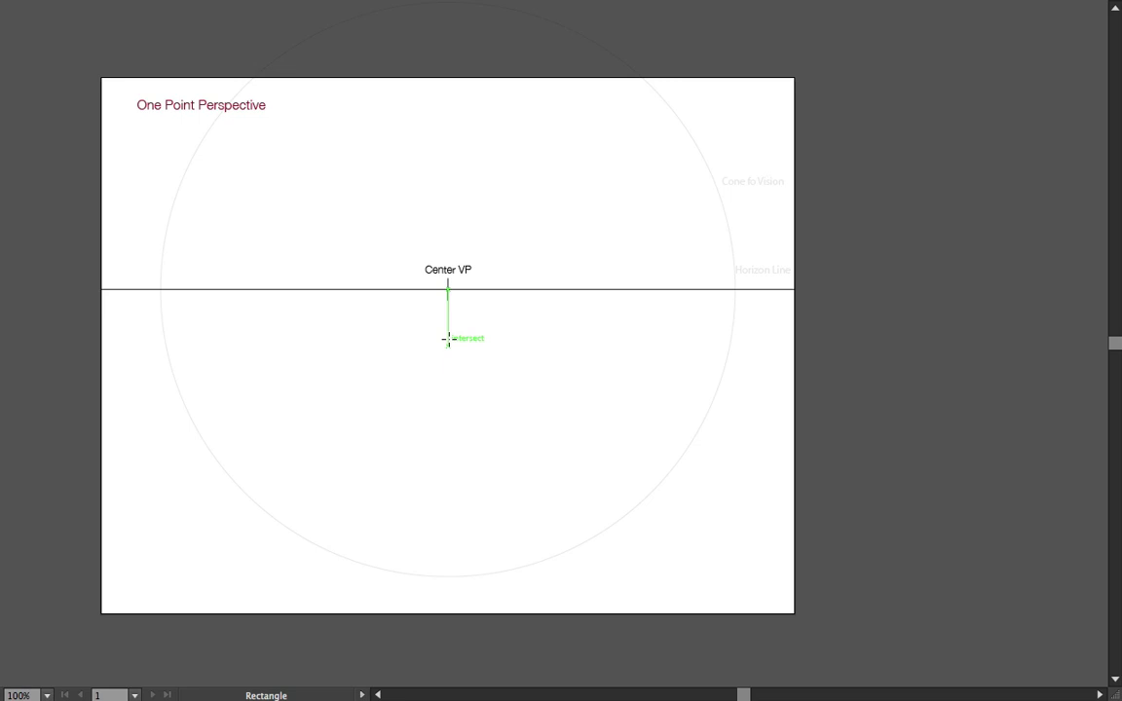
mouse_move(448, 321)
mouse_down()
mouse_move(509, 265)
mouse_move(576, 175)
mouse_move(540, 206)
mouse_move(564, 205)
mouse_up()
key(v)
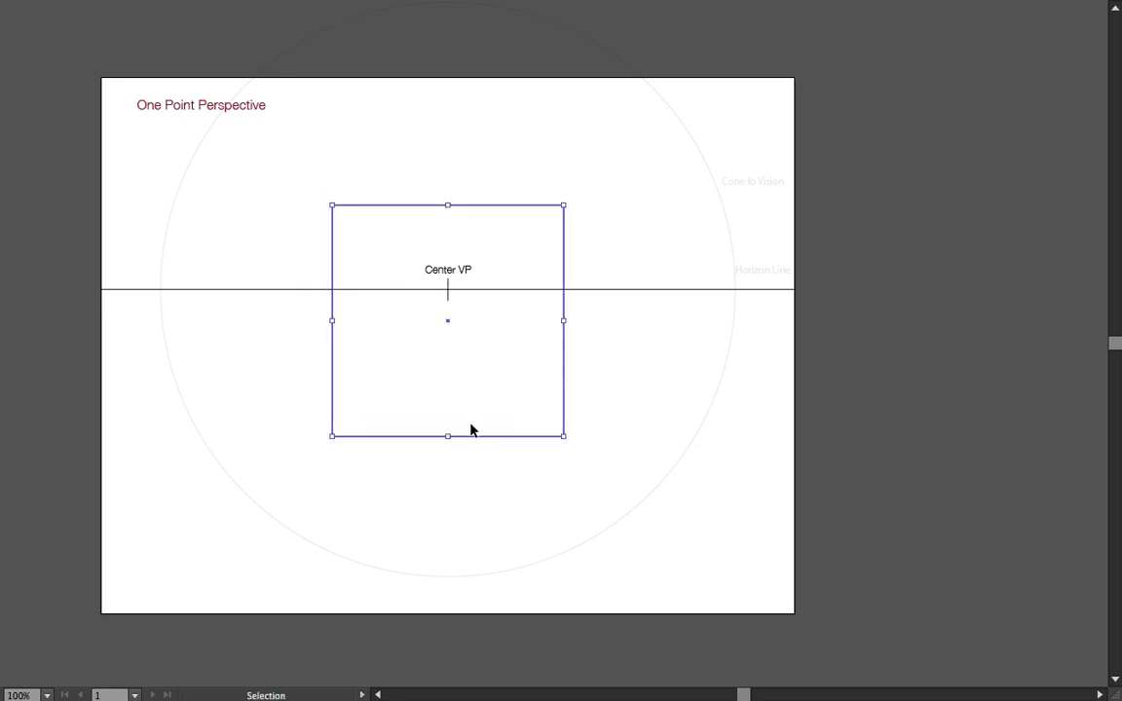
drag(471, 436, 471, 328)
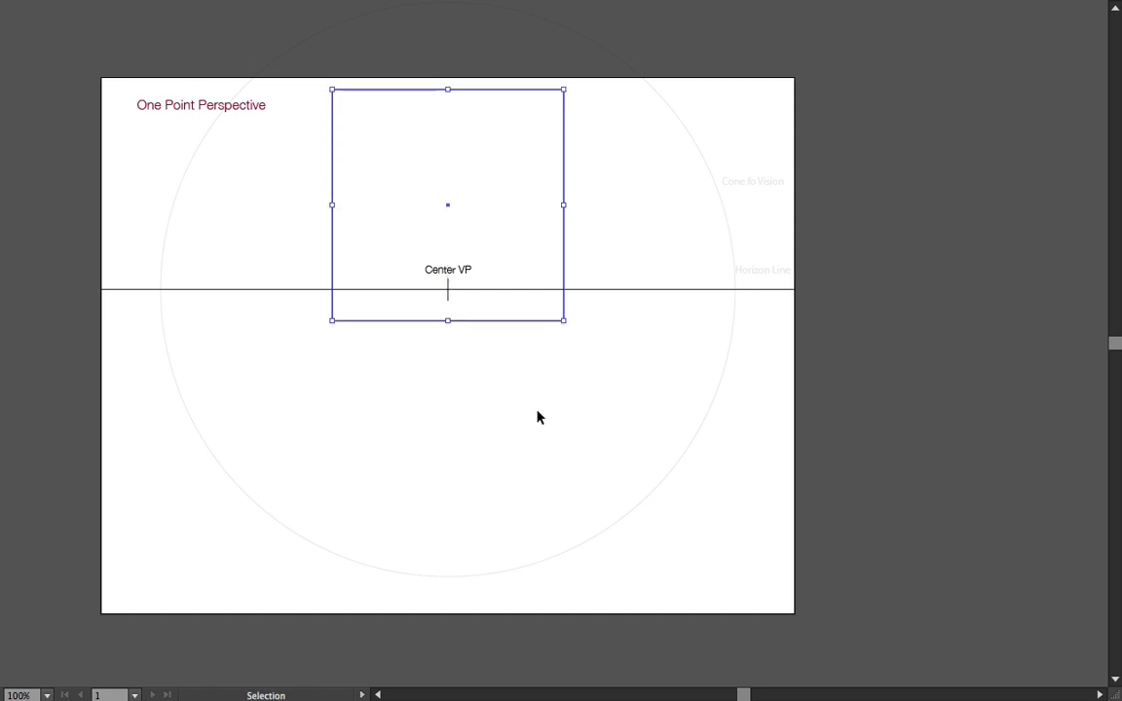
click(604, 325)
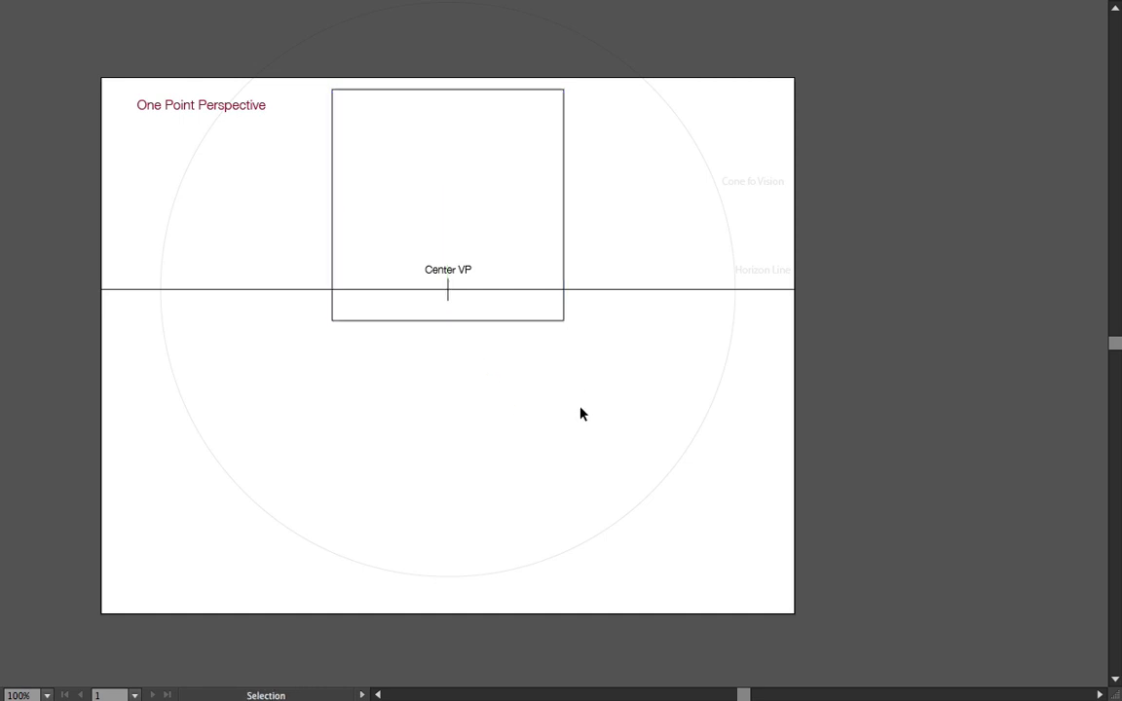
Step: Draw lines from the raised square's corners converging on Center VP
key(backslash)
drag(333, 321, 564, 319)
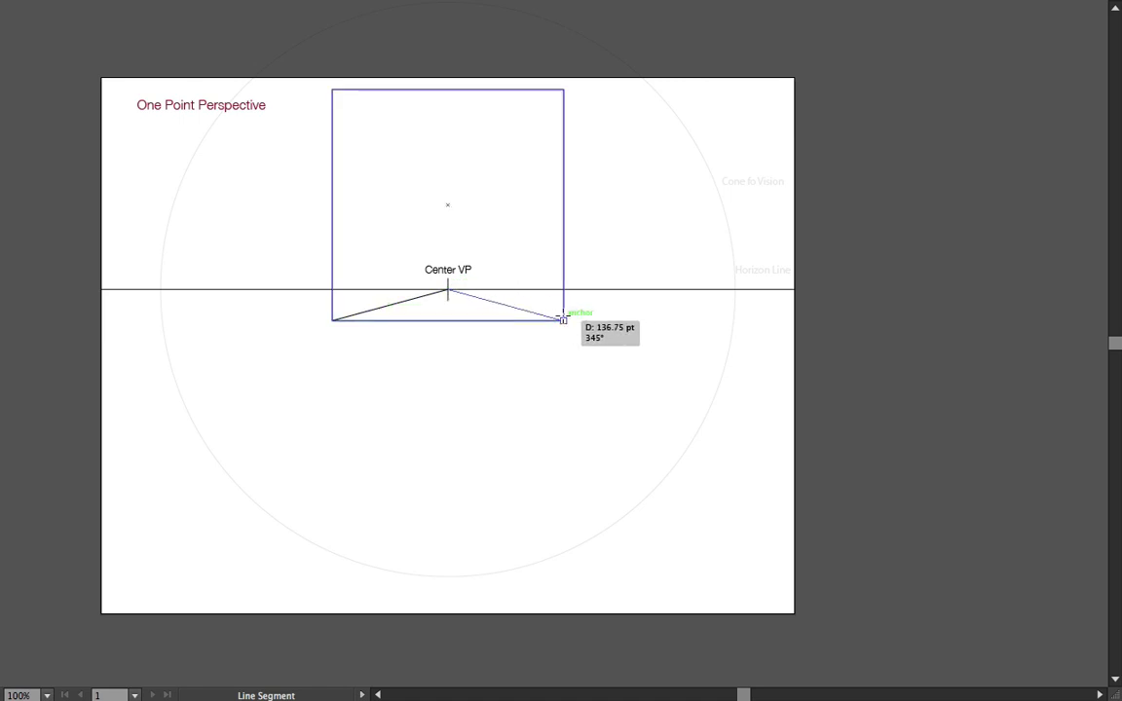
drag(447, 289, 564, 89)
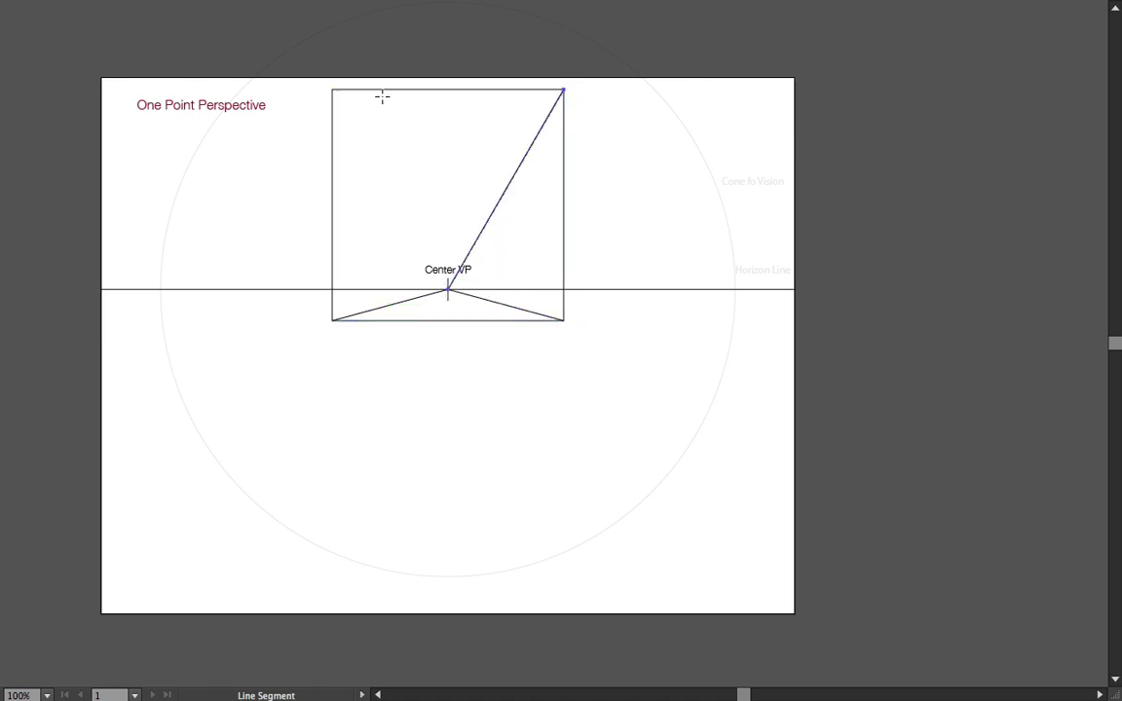
drag(332, 90, 447, 289)
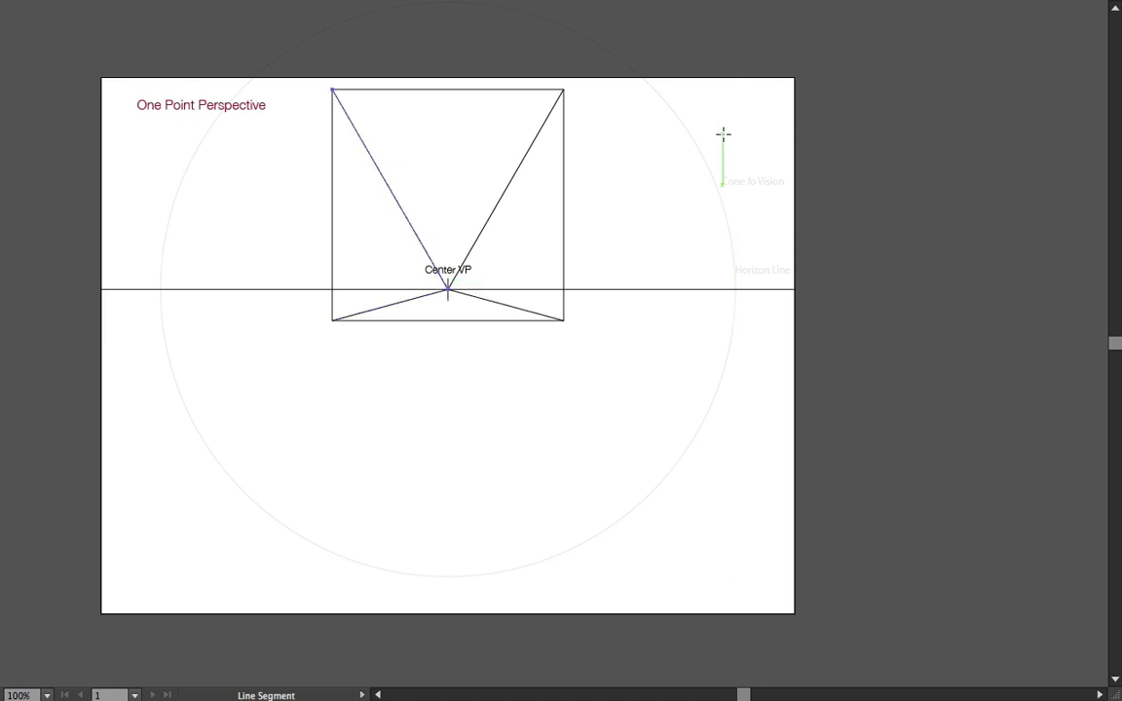
Step: Draw a back wall rectangle and shorten the converging lines to its corners
key(m)
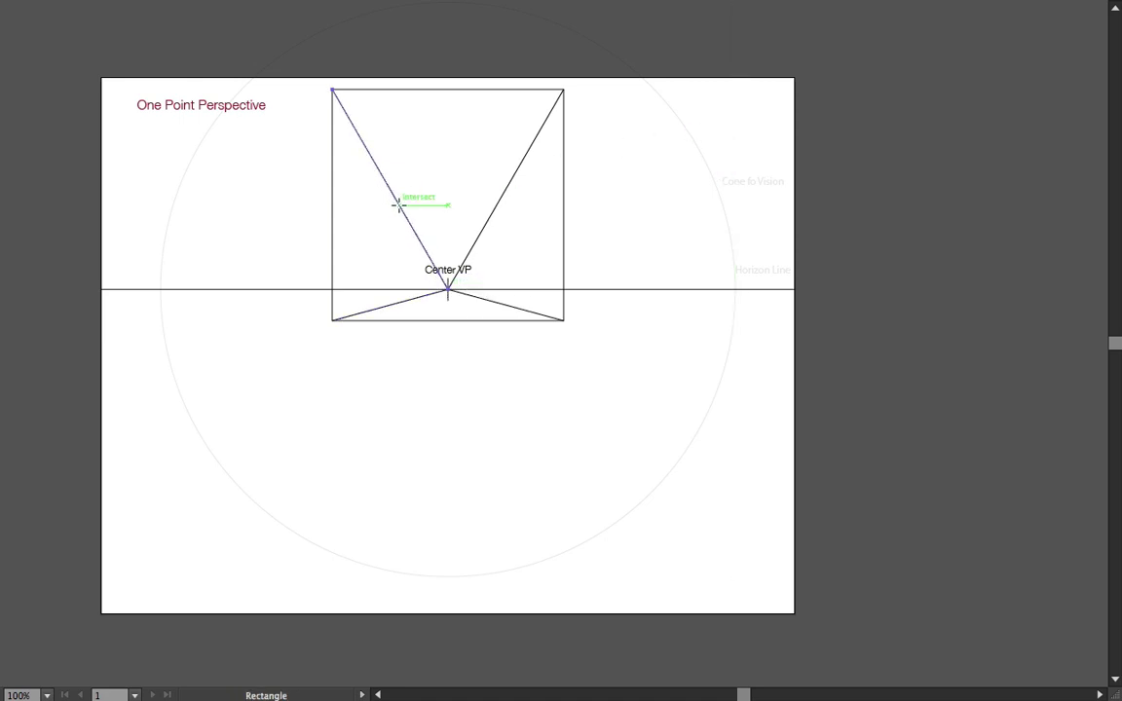
drag(399, 205, 497, 303)
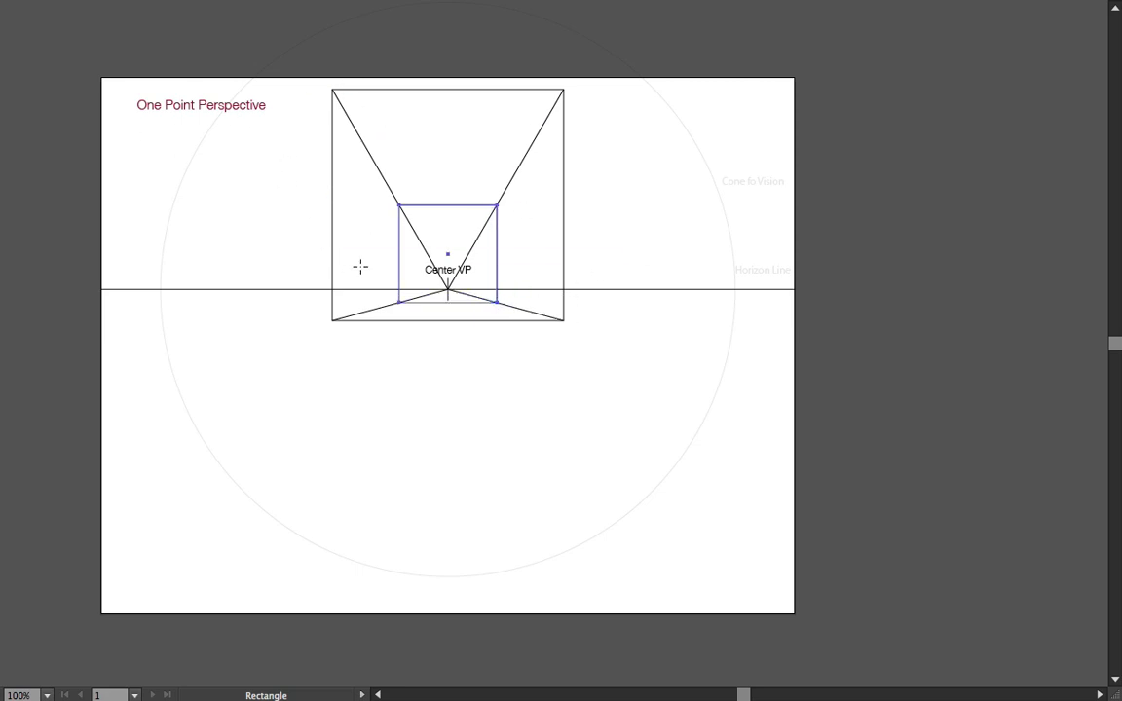
key(v)
click(416, 227)
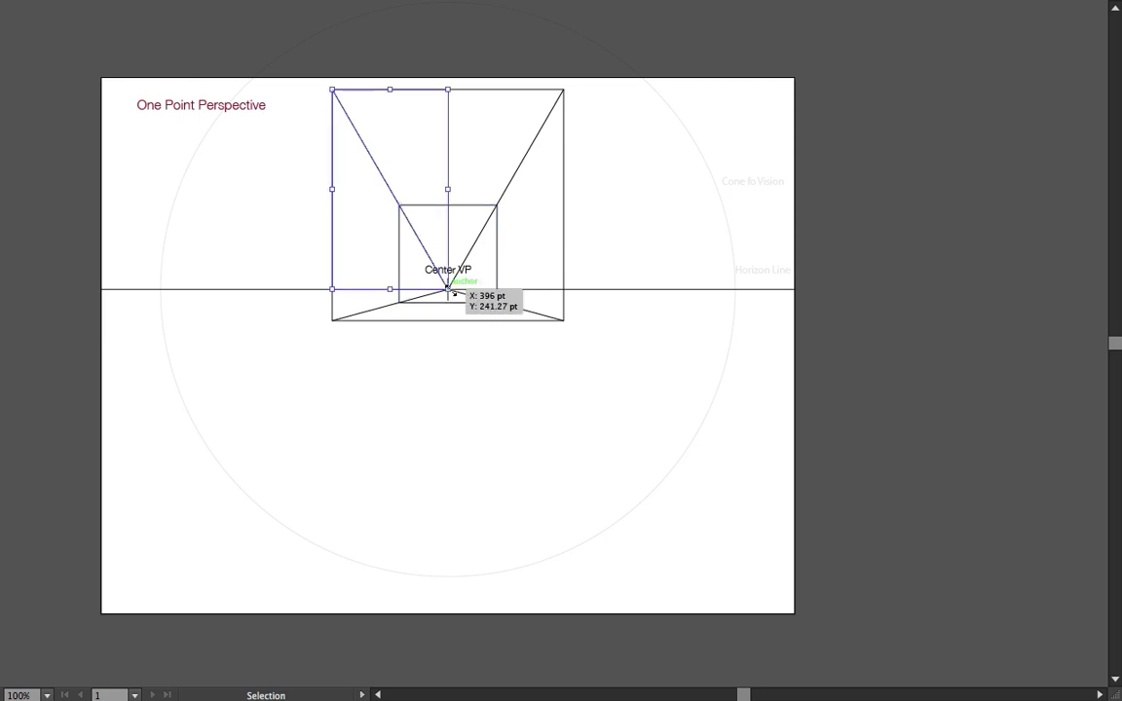
drag(449, 290, 399, 204)
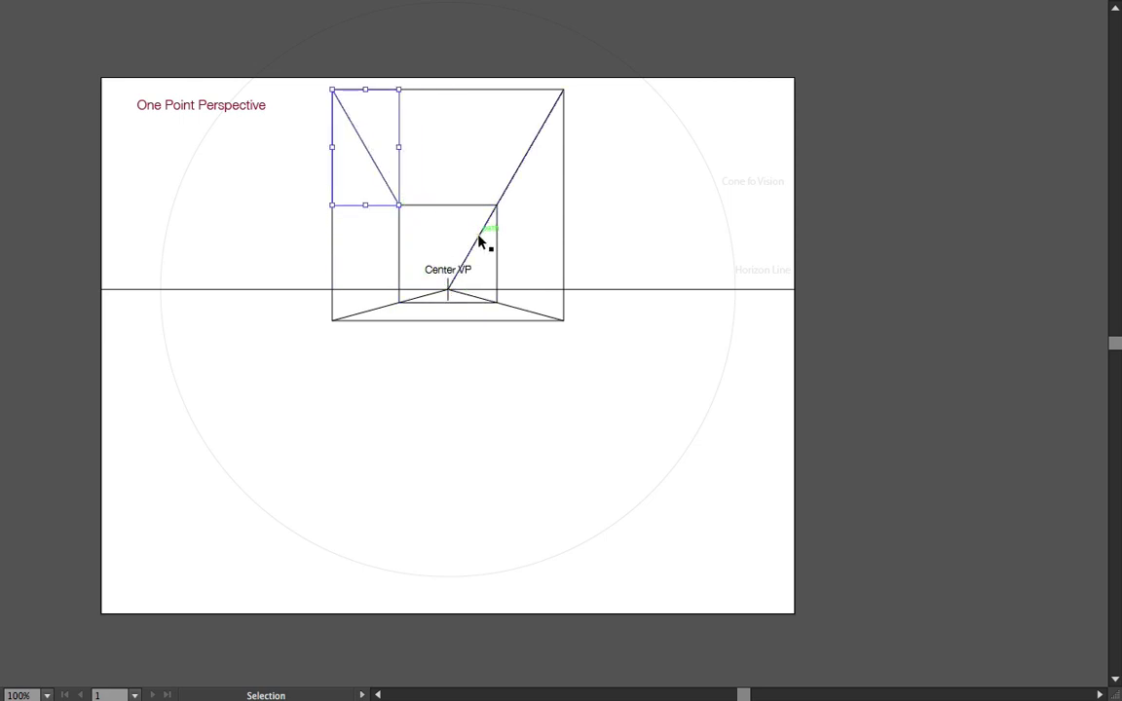
click(479, 237)
drag(453, 293, 497, 205)
click(436, 297)
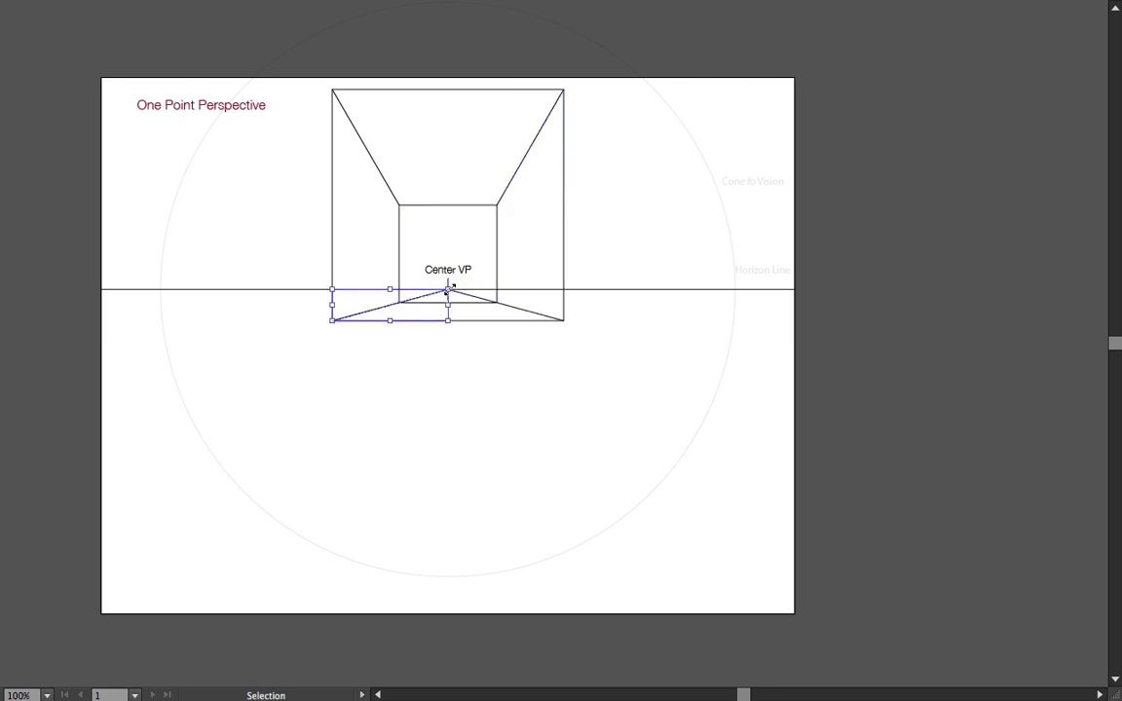
drag(446, 290, 497, 303)
click(470, 301)
click(617, 336)
Step: Undo the earlier back wall and converging lines, then move the square down 65 pt
key(a)
key(ctrl+z)
key(ctrl+z)
key(ctrl+z)
key(ctrl+z)
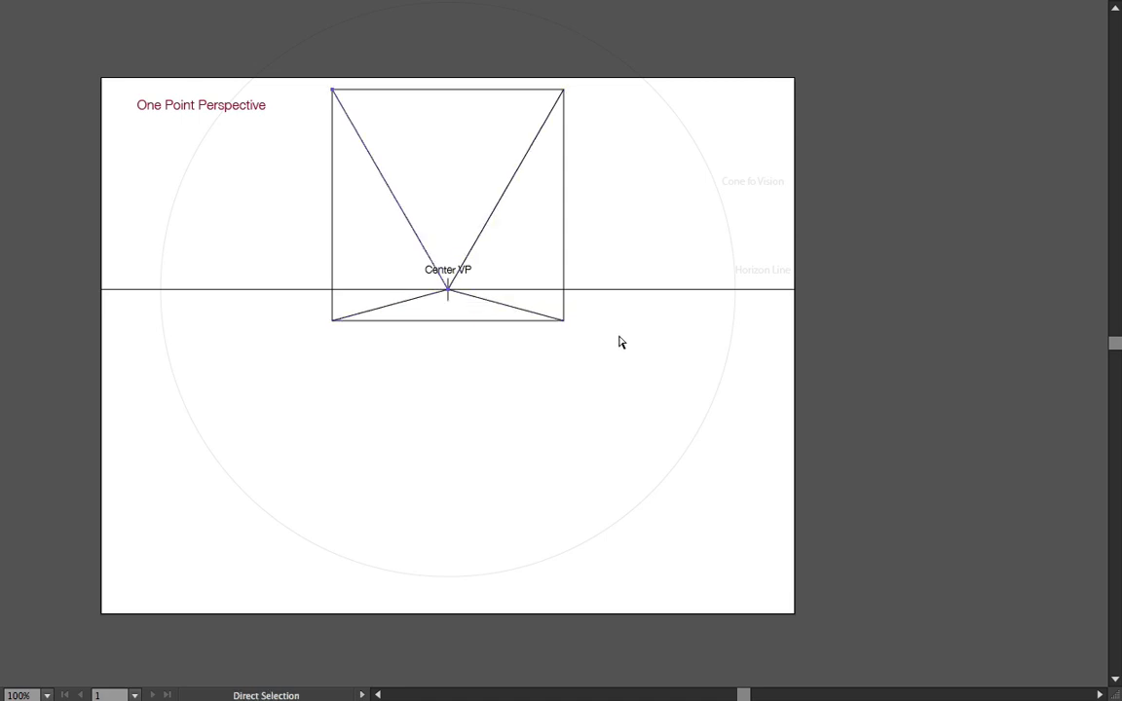
key(ctrl+z)
key(ctrl+z)
key(ctrl+z)
key(v)
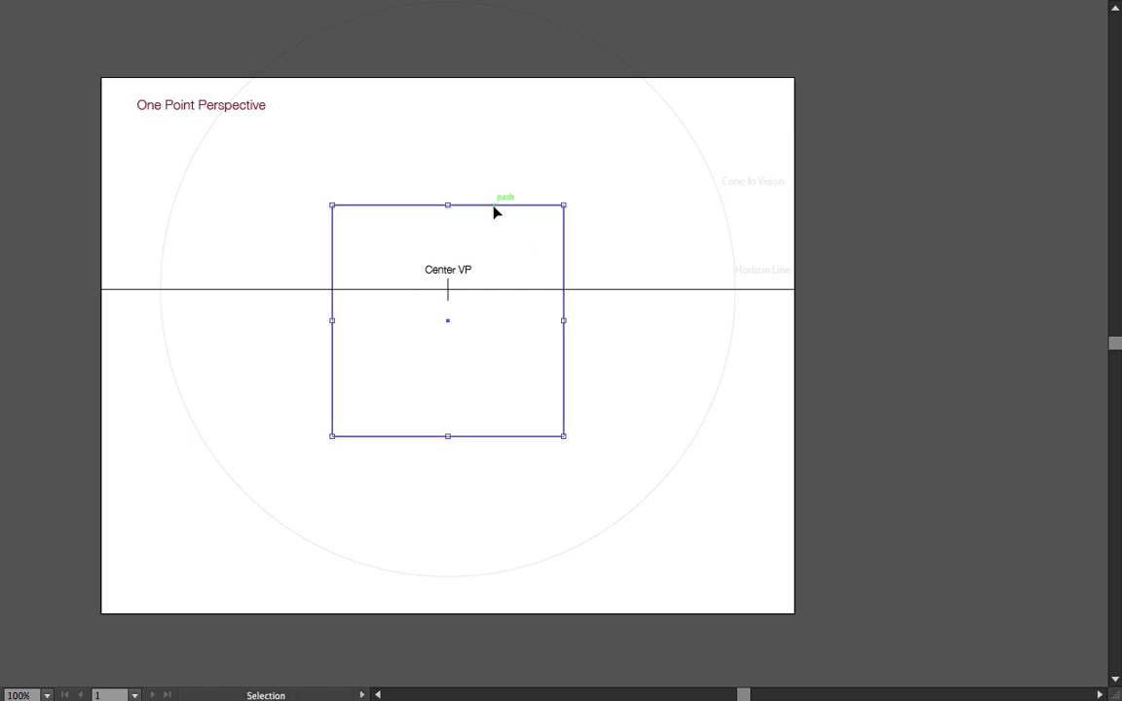
drag(494, 208, 492, 264)
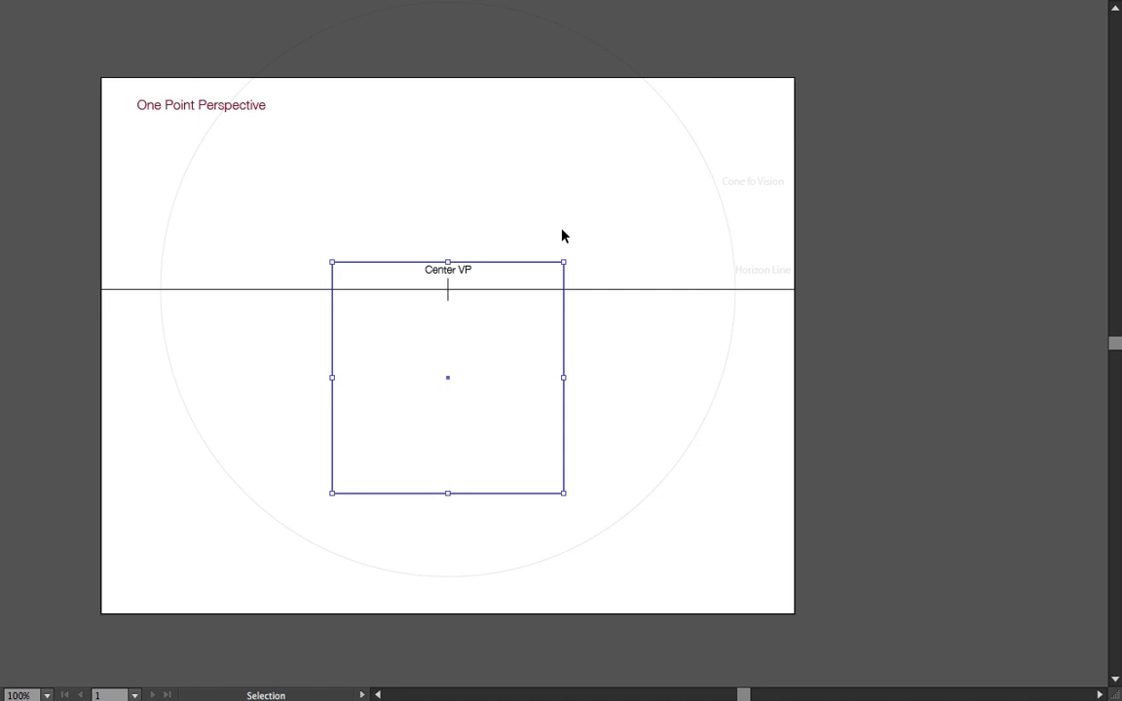
Step: Draw lines from the square's corners to Center VP and a back-wall rectangle where they cross
key(backslash)
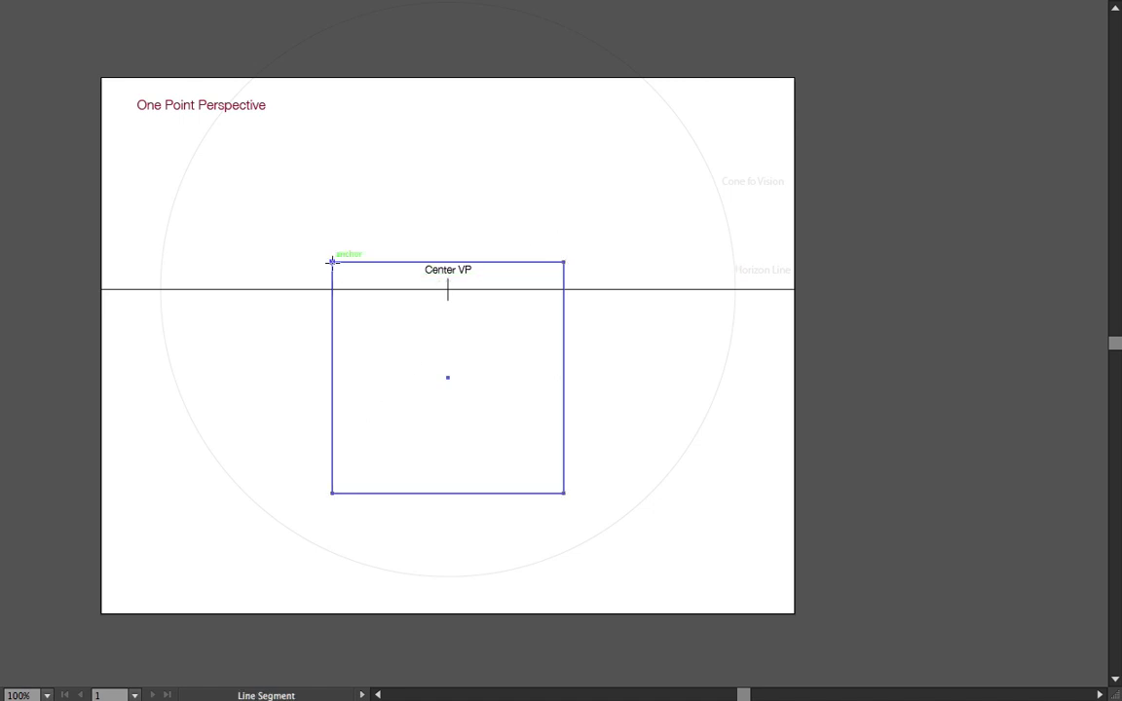
drag(332, 262, 563, 262)
drag(447, 290, 333, 493)
drag(447, 289, 563, 493)
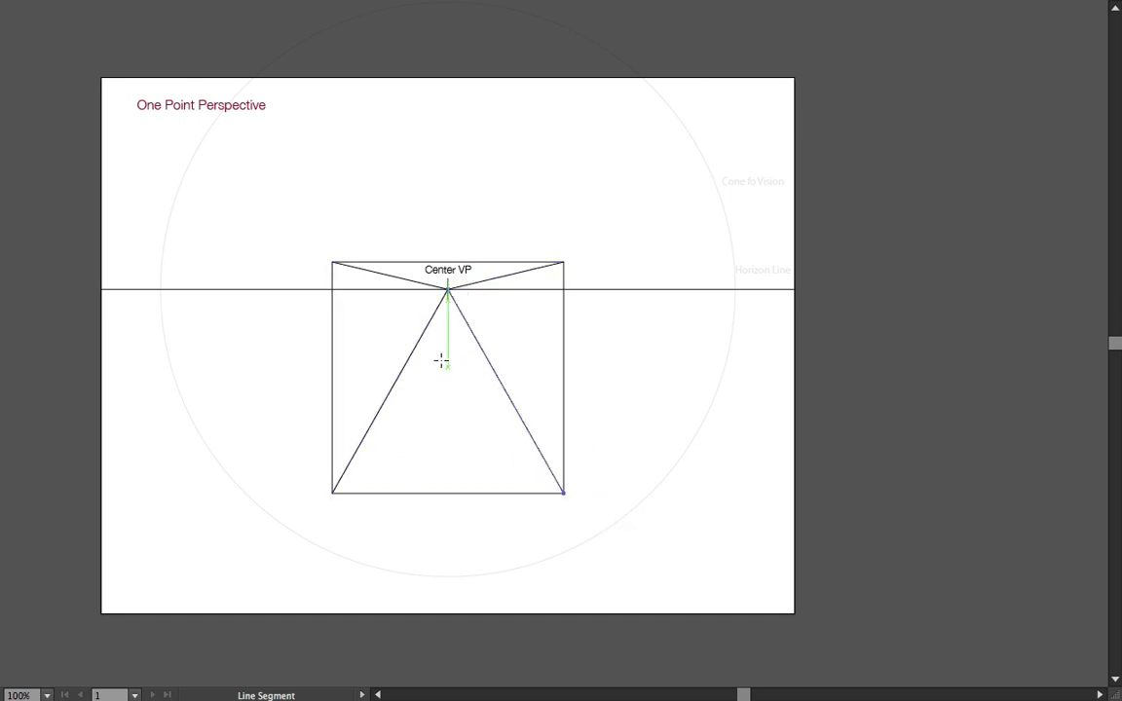
key(m)
drag(401, 278, 493, 371)
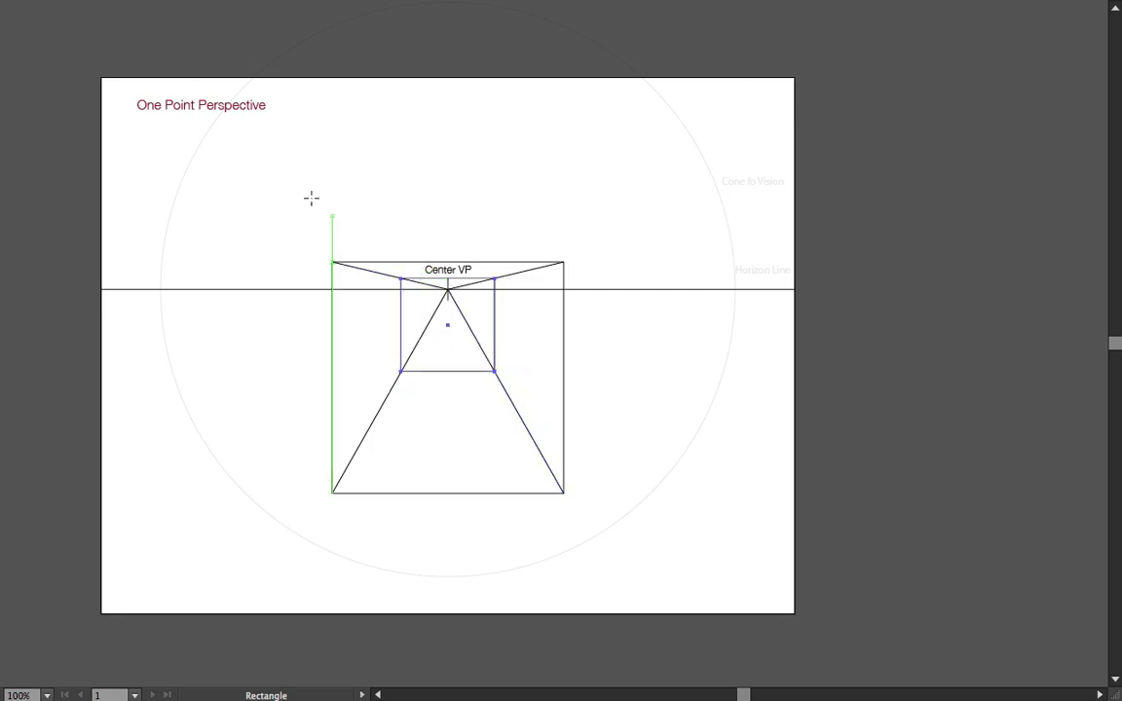
Step: Shorten the four converging lines so each ends at a back-wall corner
key(v)
click(417, 343)
drag(446, 295, 401, 371)
click(466, 326)
drag(451, 291, 494, 372)
click(517, 279)
drag(450, 290, 400, 279)
click(434, 288)
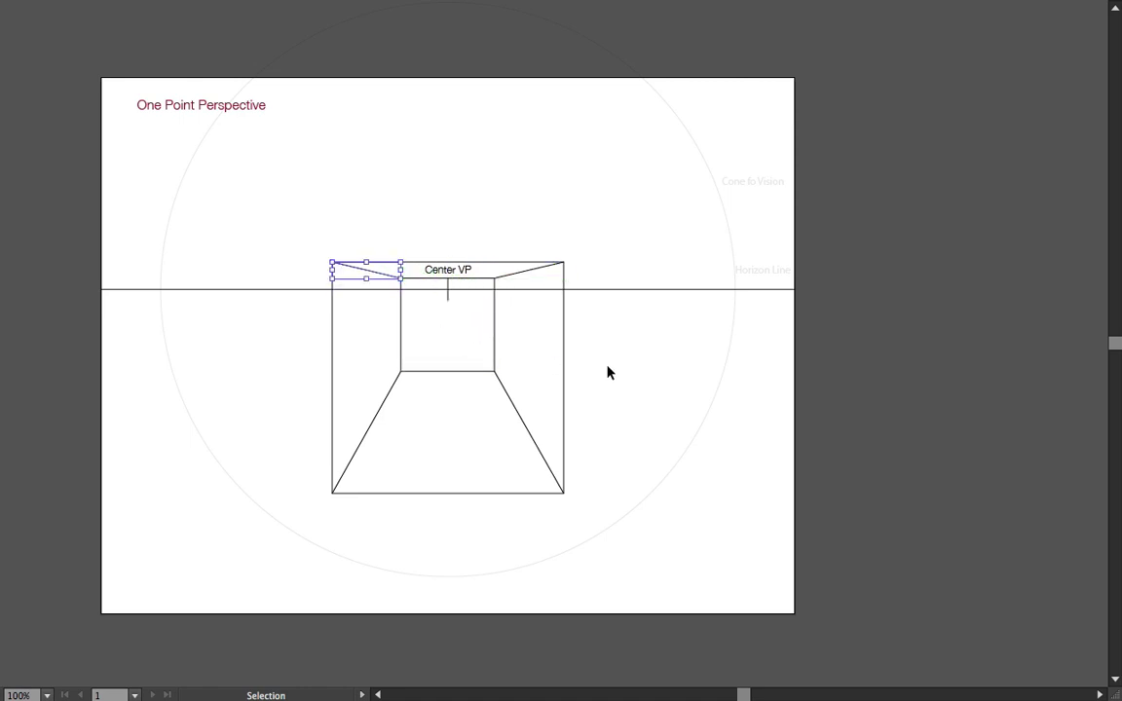
click(610, 366)
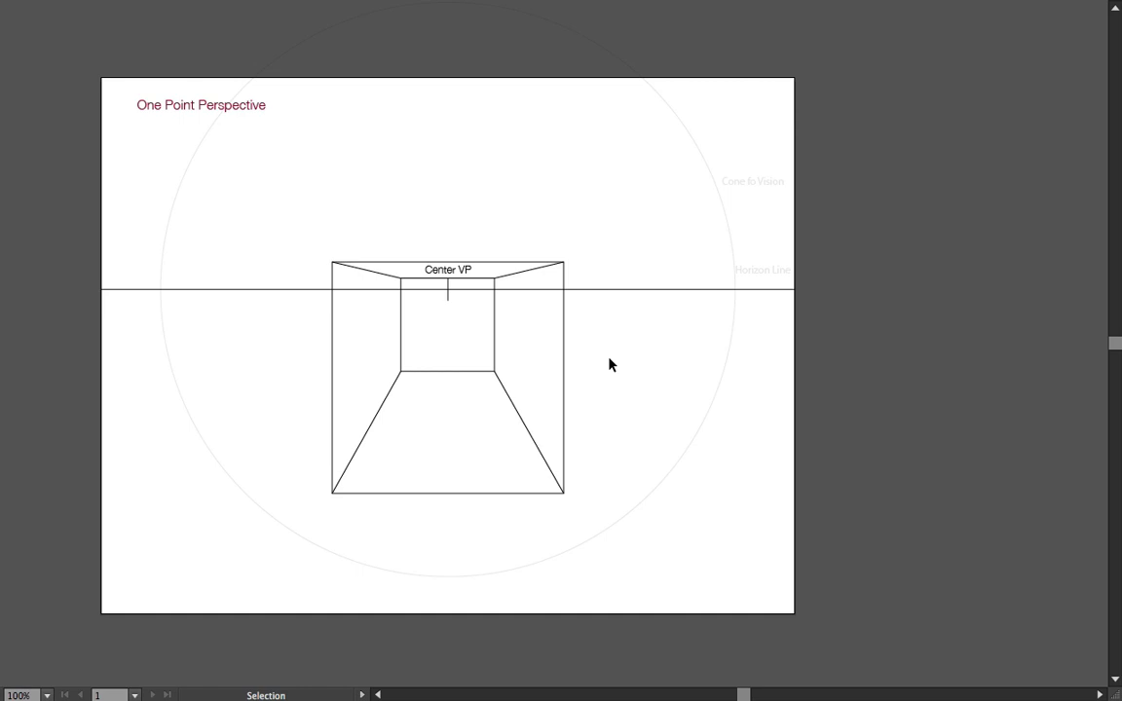